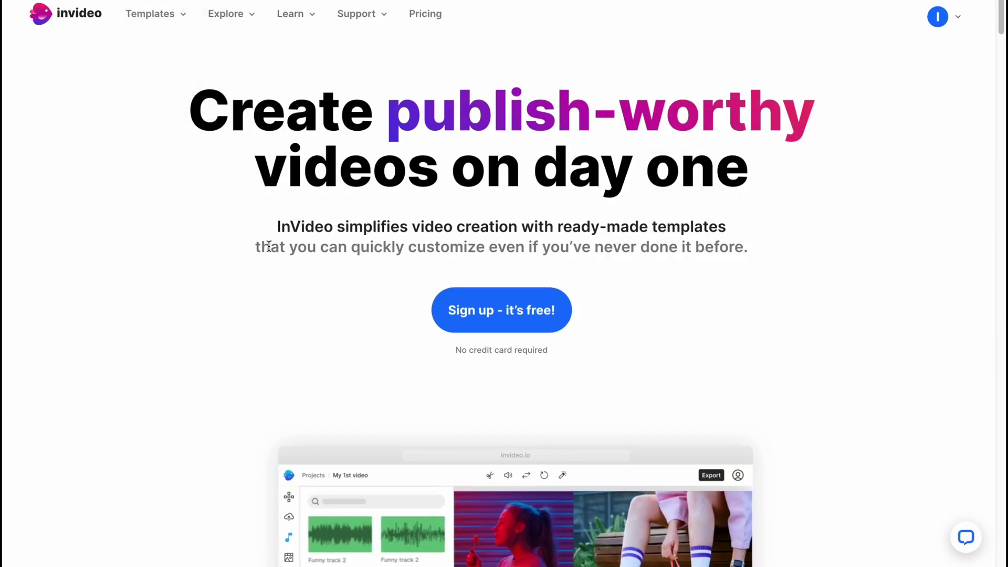
scroll(268, 247, "down", 3)
scroll(259, 272, "down", 3)
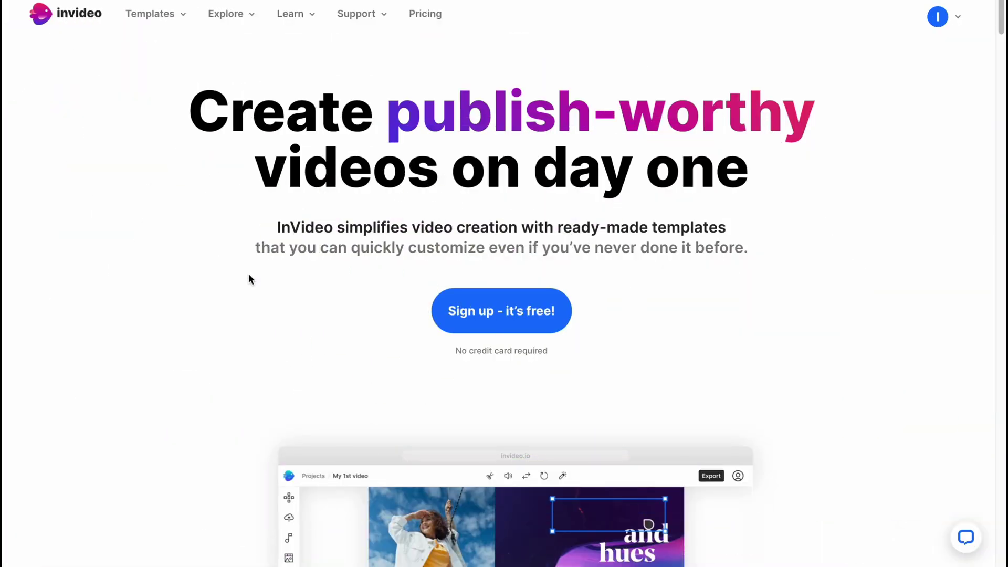
Sign up free from the invideo landing page and reach the Templates workspace
left_click(480, 317)
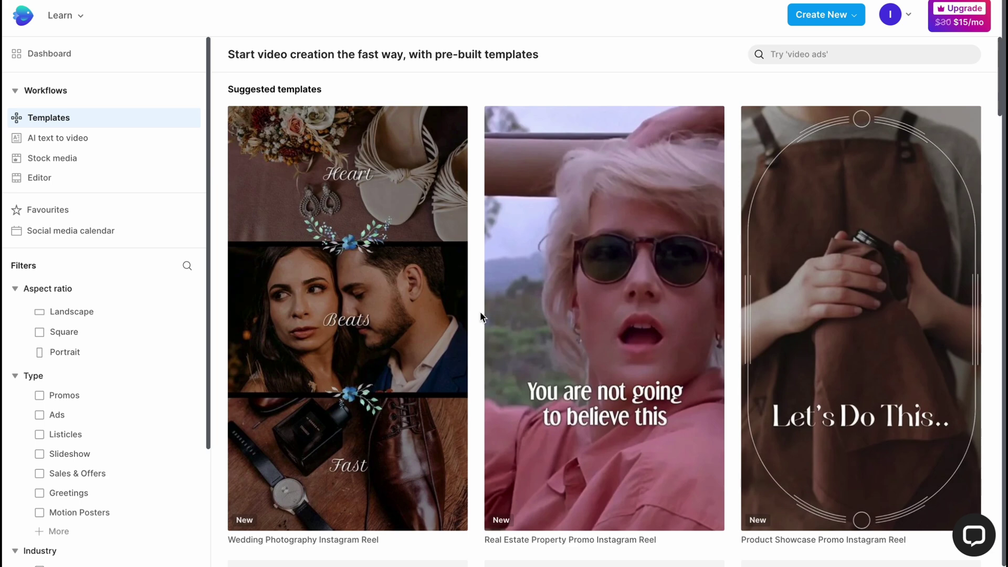
Return to the Dashboard via the invideo logo and clear a stray text selection
left_click(26, 17)
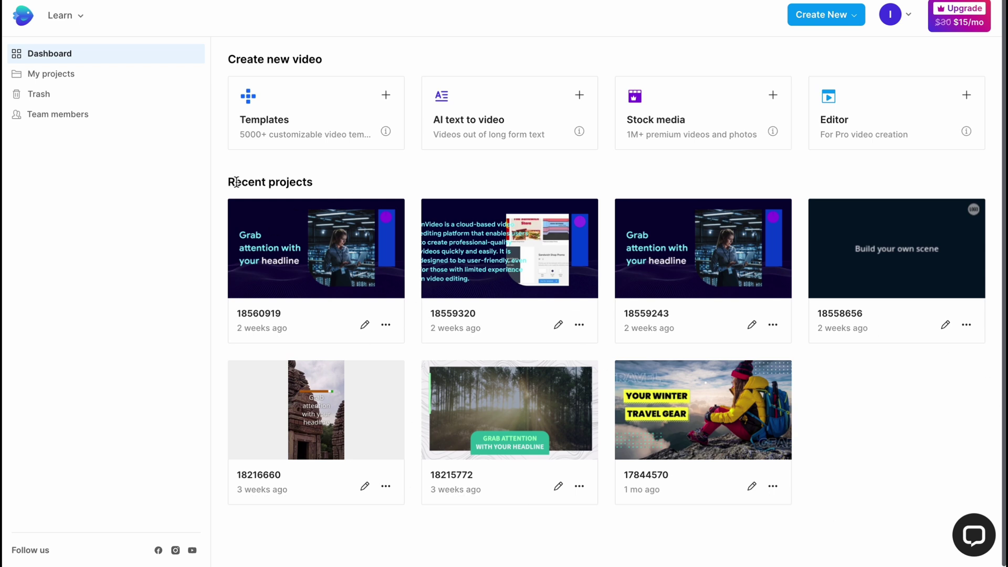
left_click_drag(230, 180, 401, 185)
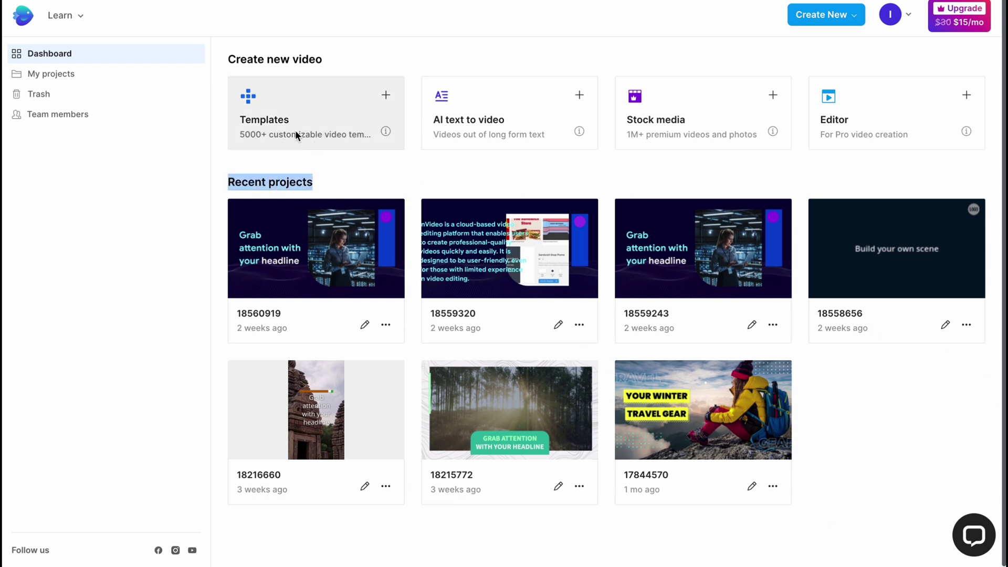
left_click(326, 111)
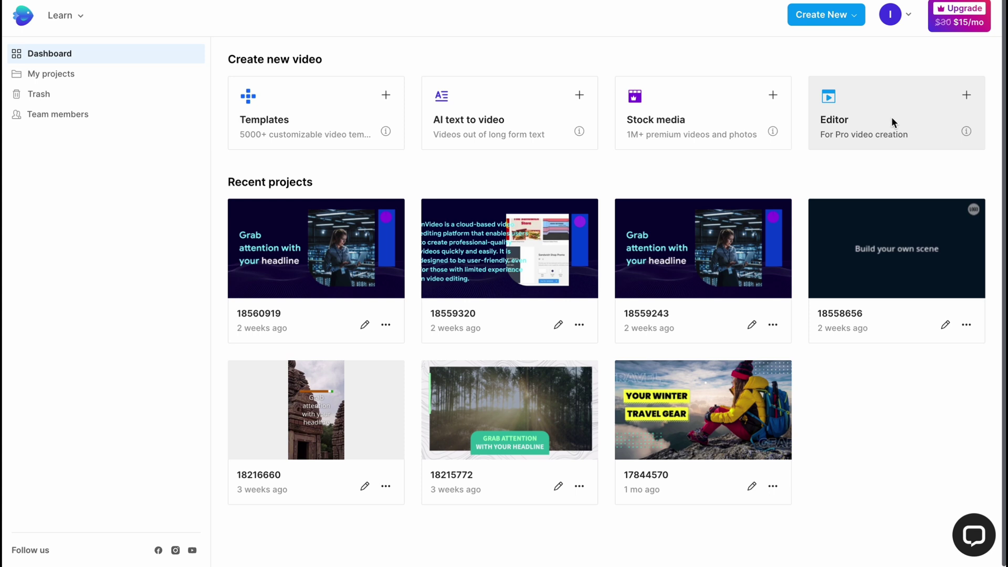
Start AI text to video and open the Performing Arts Facts template preview
left_click(504, 122)
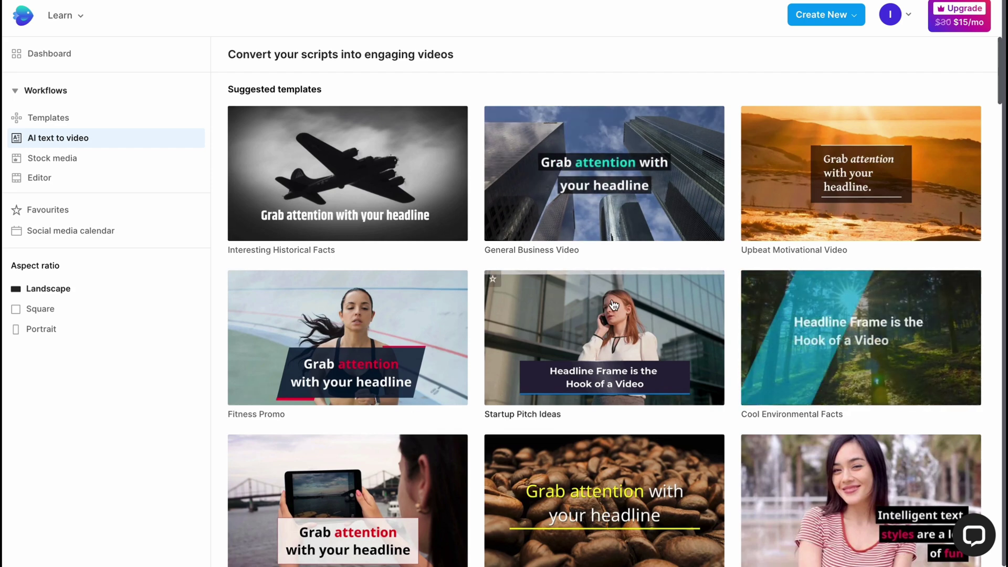
scroll(614, 306, "down", 5)
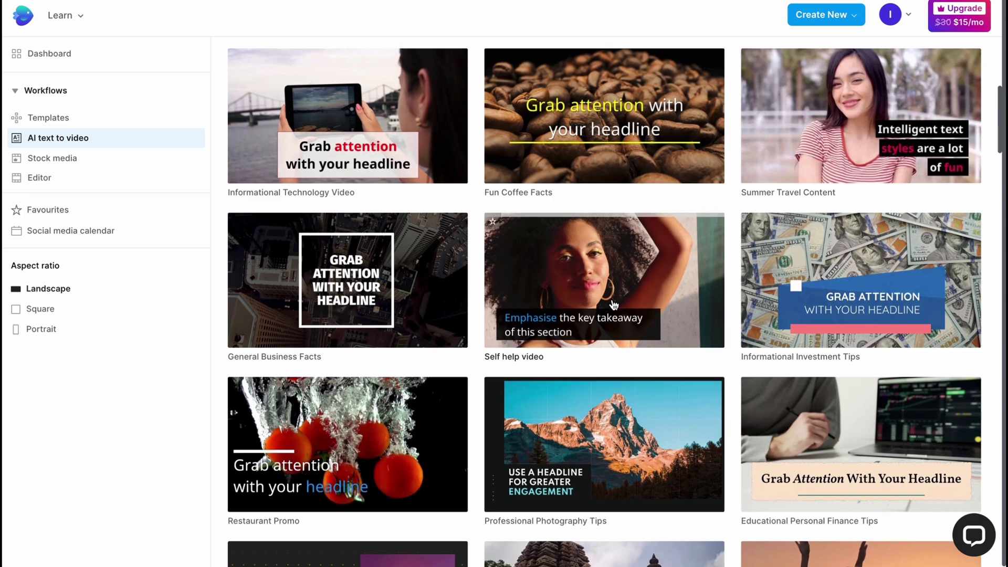
scroll(613, 306, "down", 4)
scroll(614, 306, "down", 4)
scroll(613, 306, "down", 2)
scroll(614, 305, "down", 5)
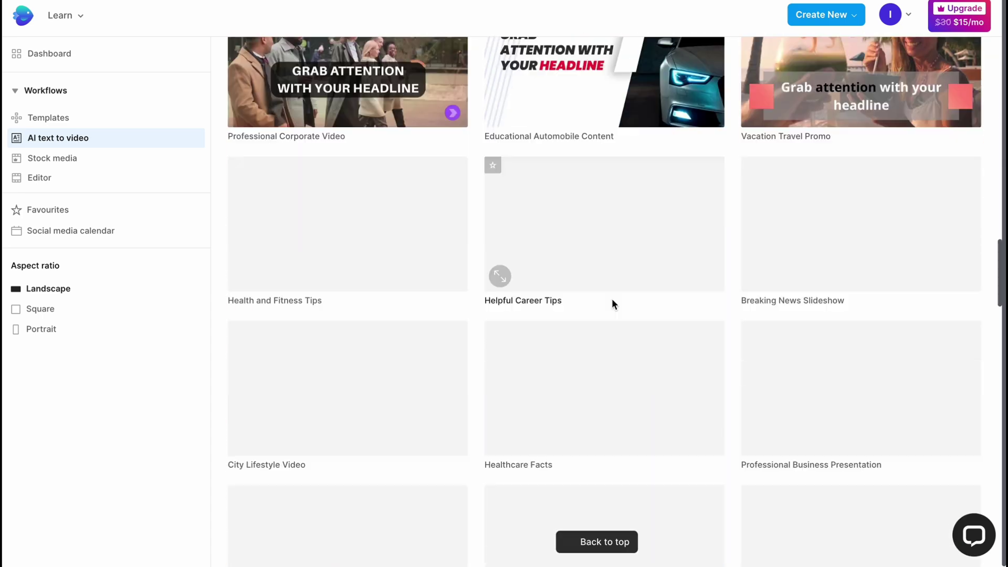
scroll(613, 306, "down", 2)
scroll(612, 305, "down", 2)
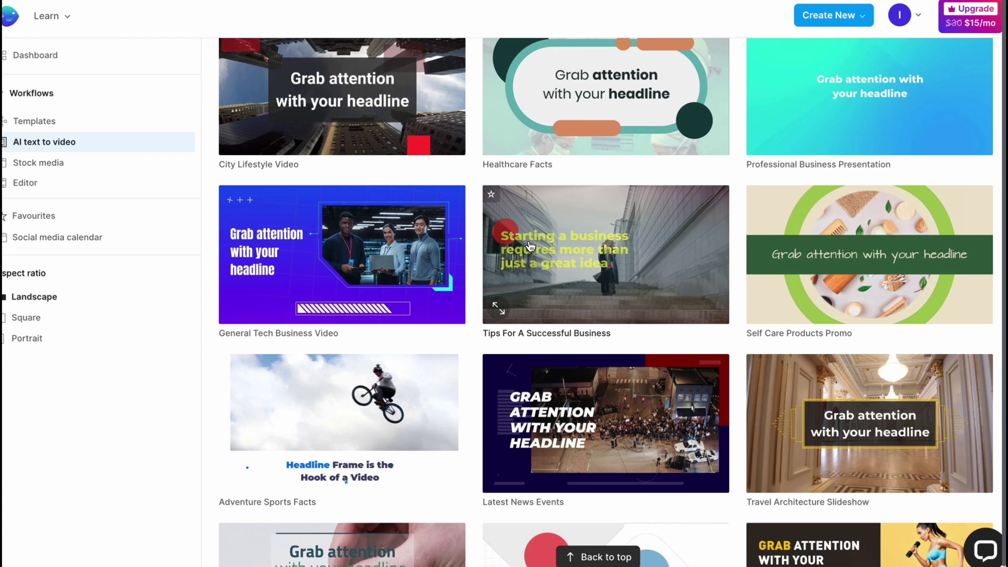
scroll(533, 294, "down", 1)
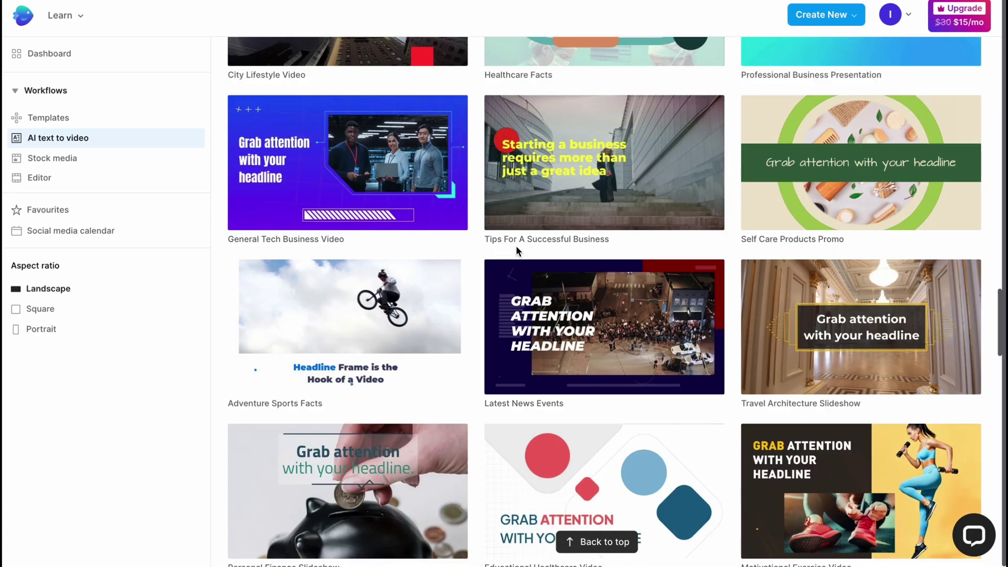
scroll(516, 245, "down", 5)
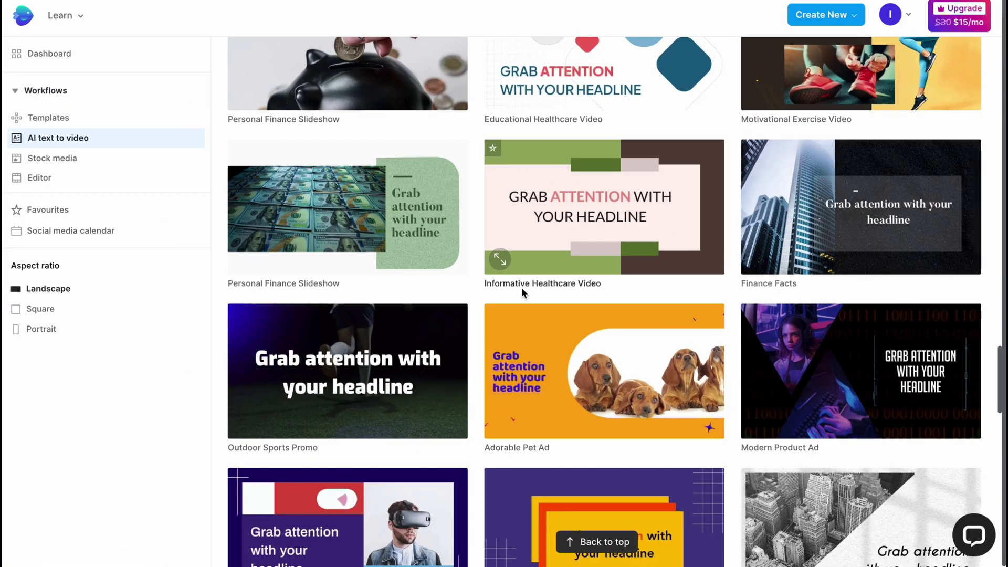
scroll(521, 293, "down", 4)
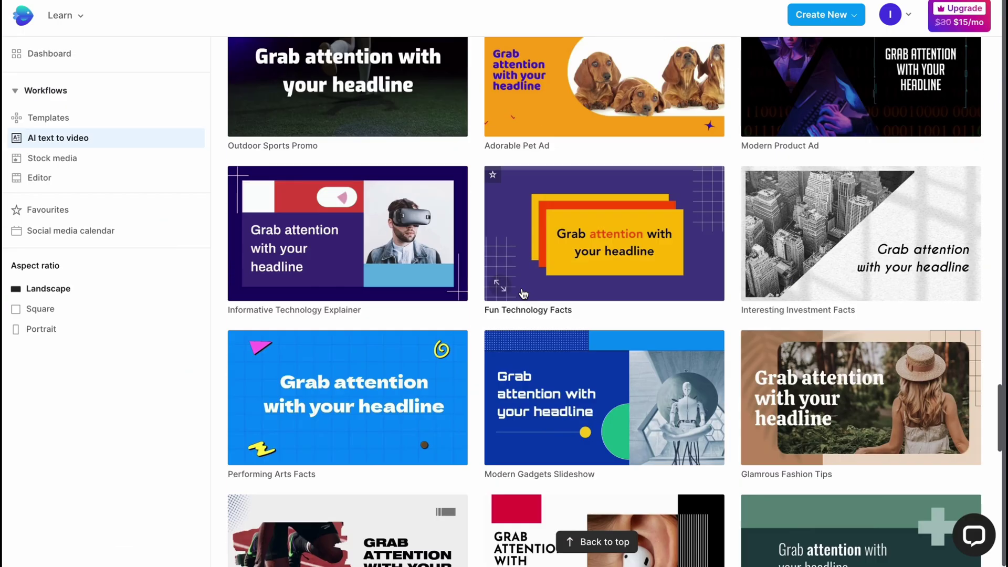
scroll(521, 294, "down", 4)
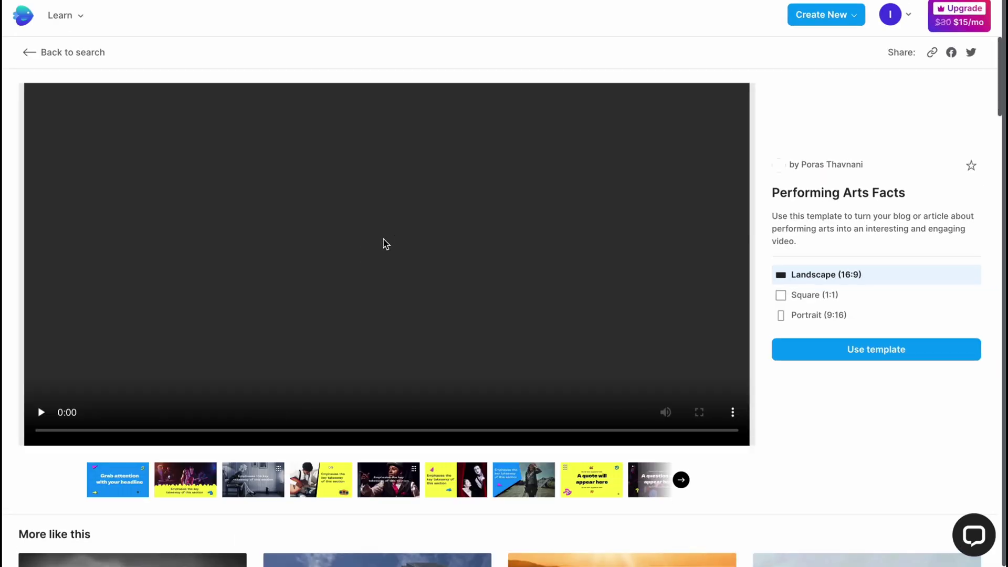
scroll(452, 288, "down", 1)
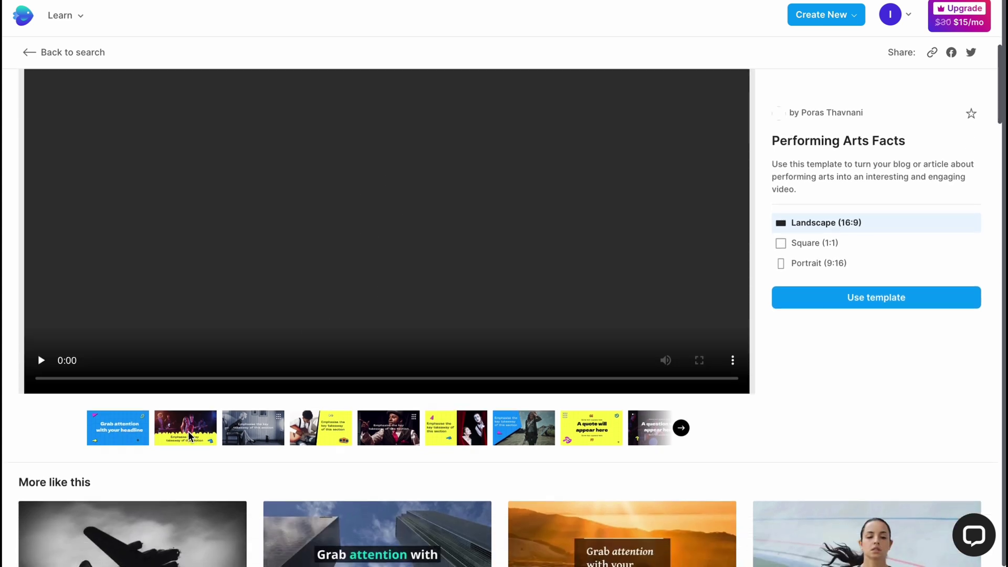
scroll(188, 430, "down", 2)
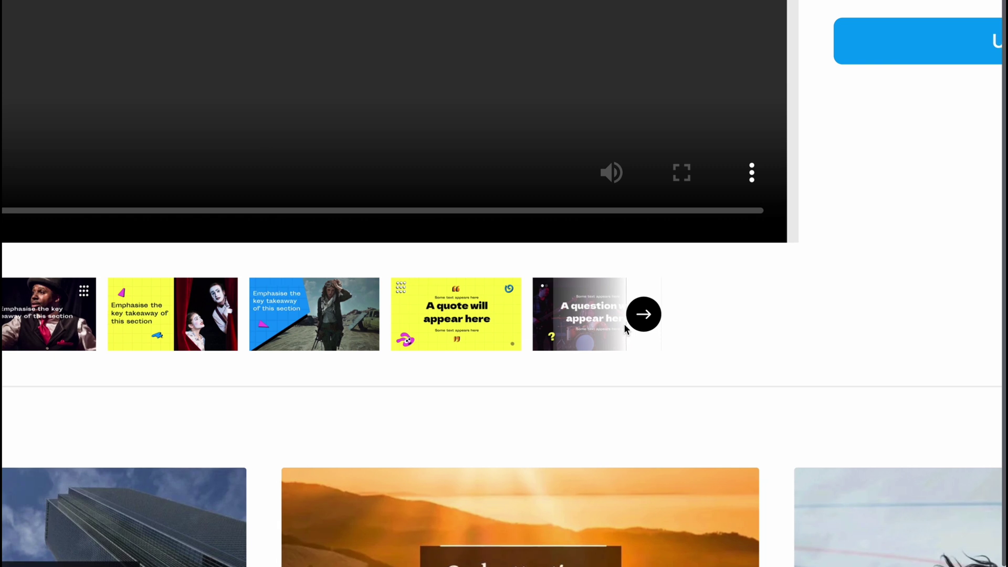
Preview Square 1:1 and Portrait 9:16, settle on Landscape 16:9, and use the template
left_click(642, 322)
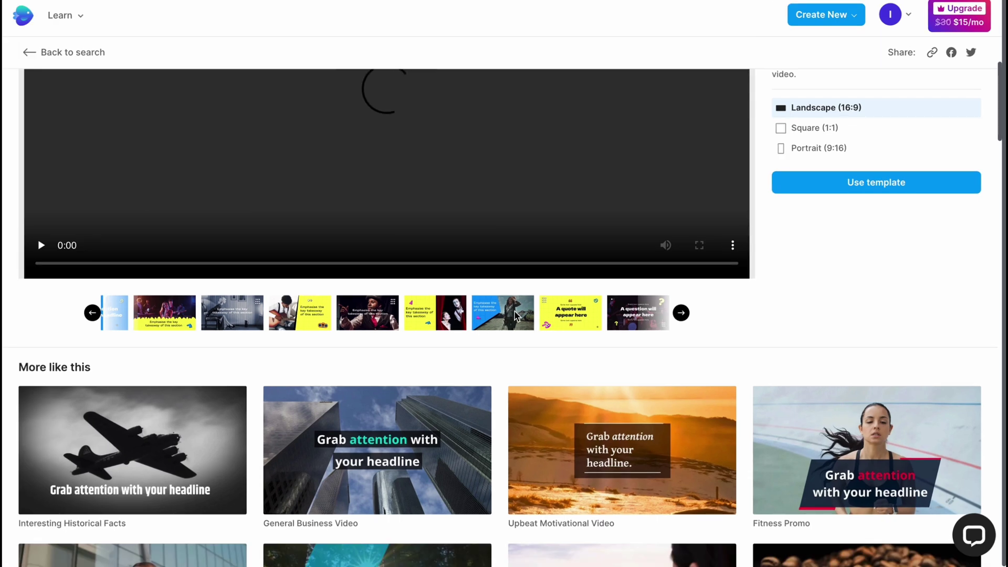
scroll(519, 311, "up", 3)
scroll(519, 307, "up", 1)
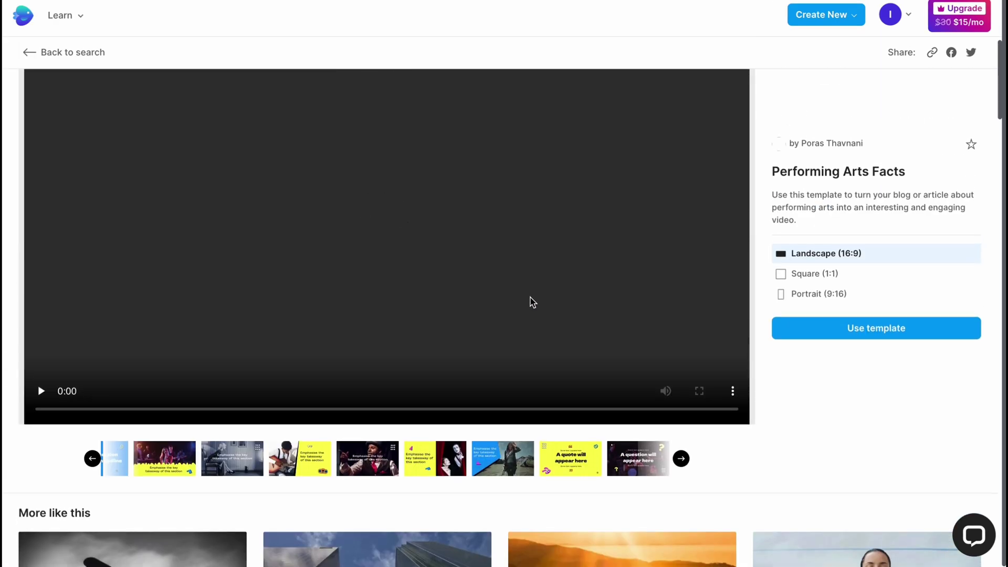
left_click(799, 275)
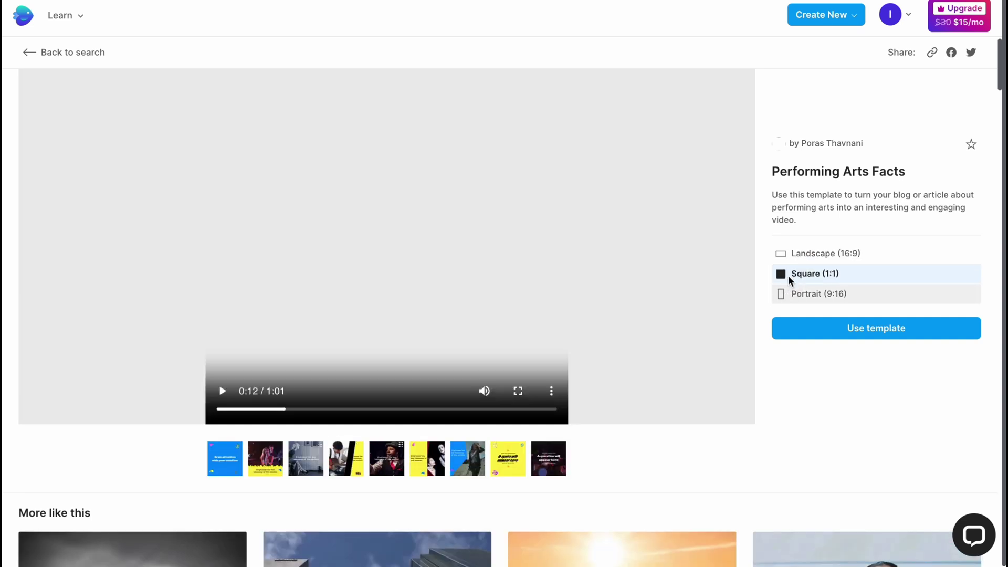
left_click(789, 256)
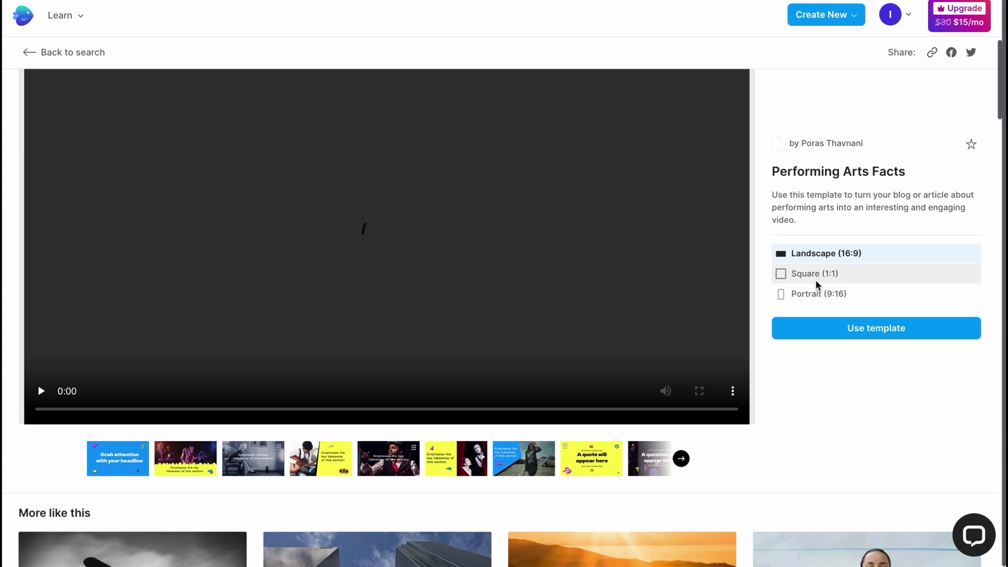
left_click(804, 252)
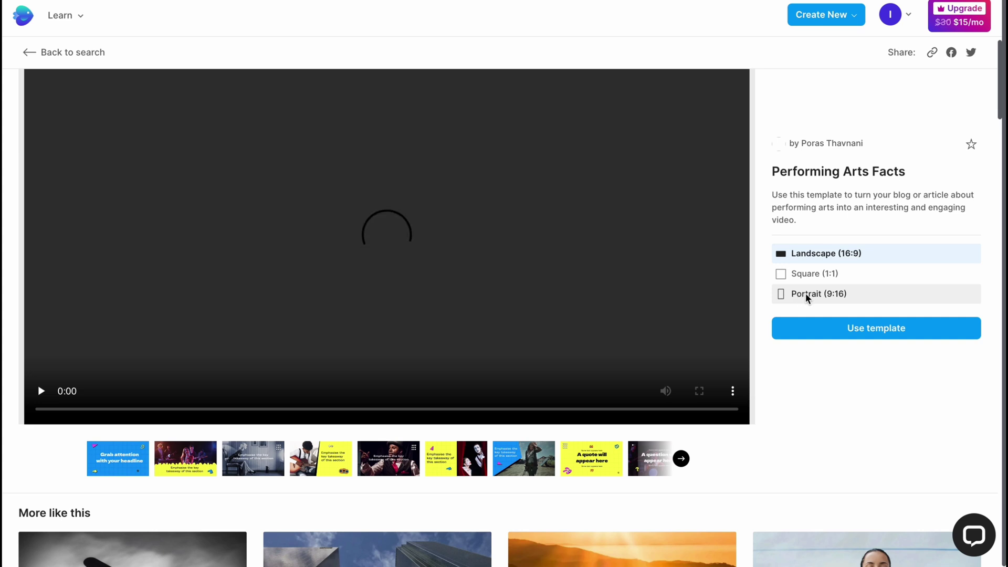
left_click(805, 293)
left_click(814, 253)
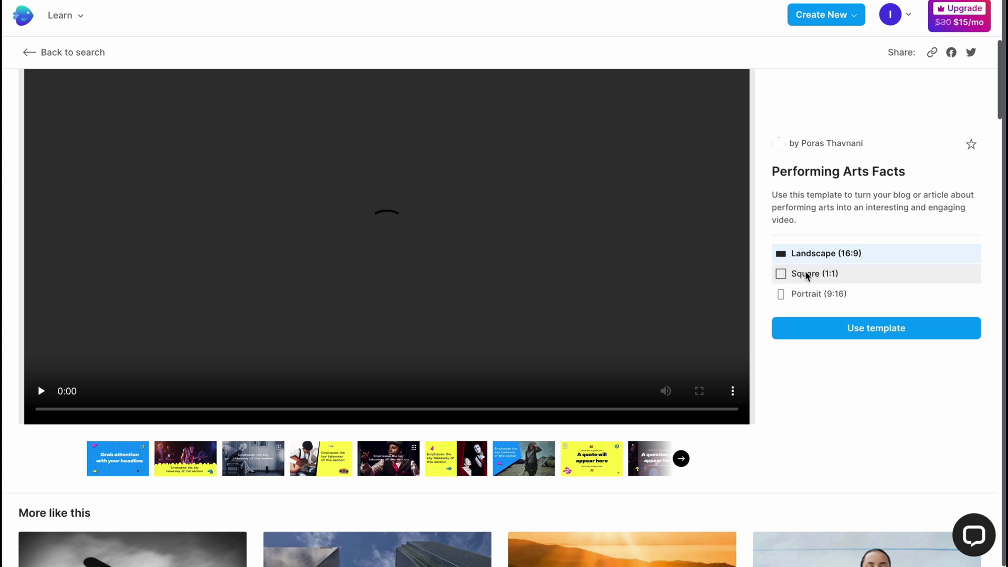
left_click(890, 330)
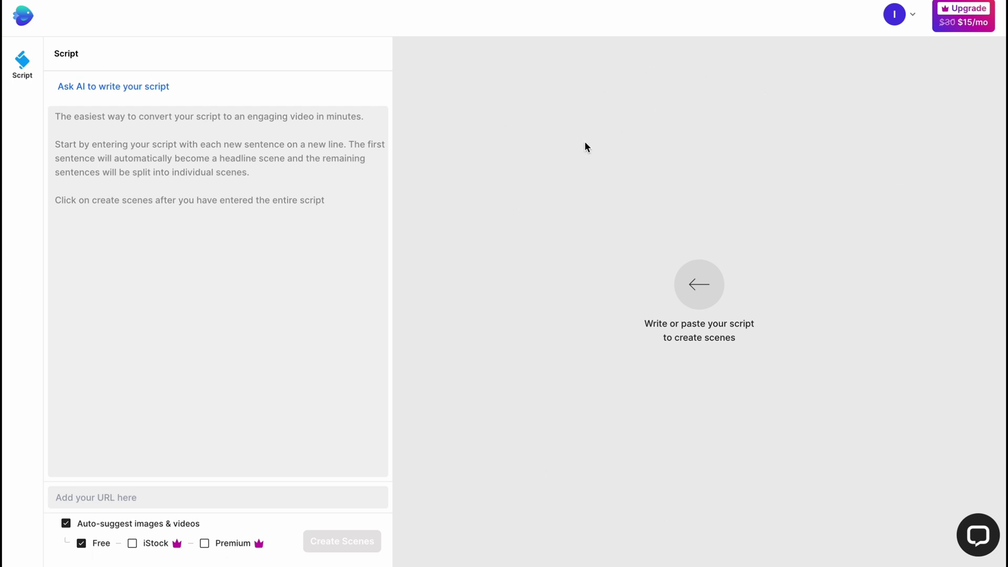
Have AI generate a script from the prompt 'ChatGPT Small Tutorial'
left_click(132, 151)
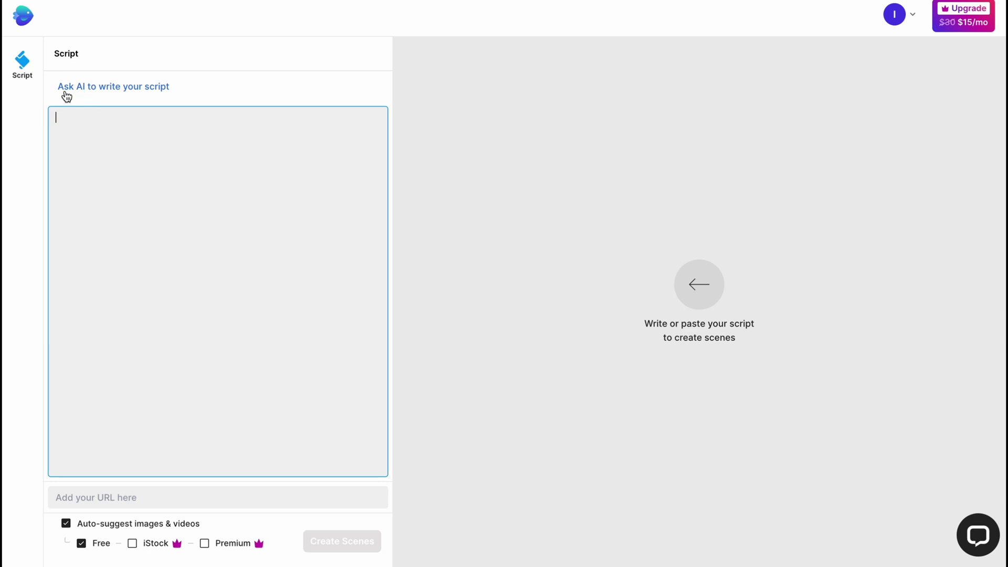
left_click(93, 88)
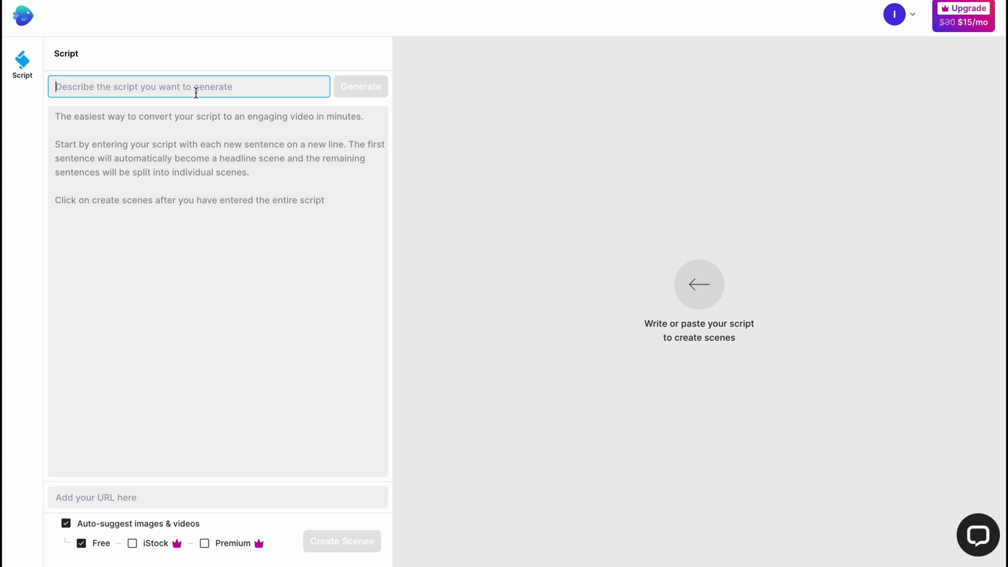
type("ChatGPT Small Tutorial")
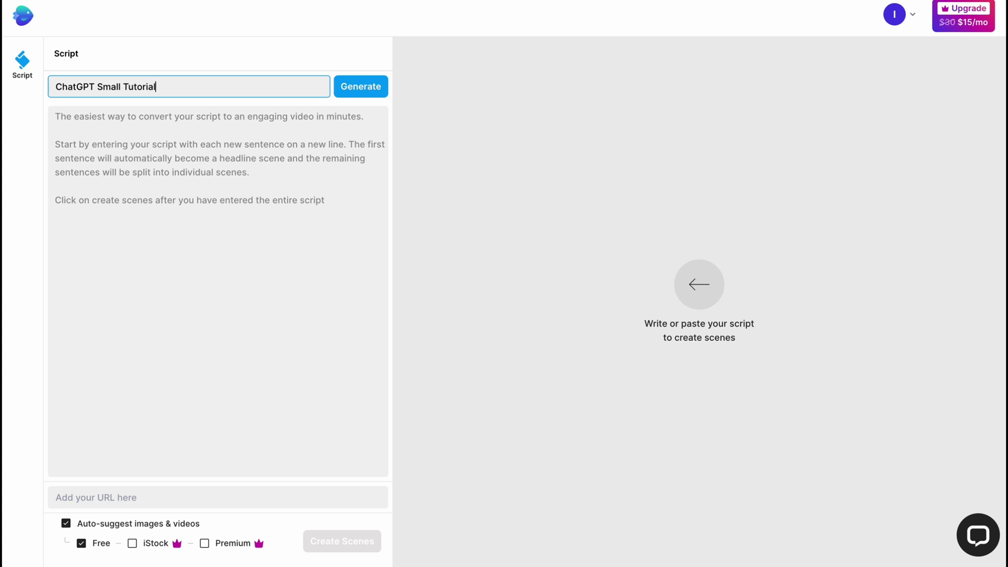
left_click(367, 87)
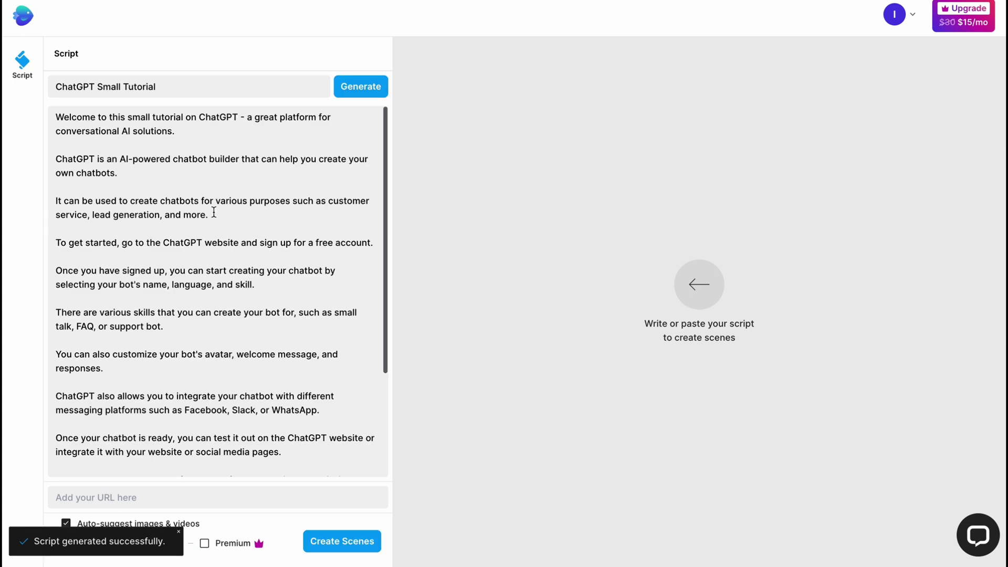
scroll(213, 213, "down", 1)
scroll(255, 252, "down", 4)
scroll(225, 254, "up", 2)
scroll(180, 267, "up", 2)
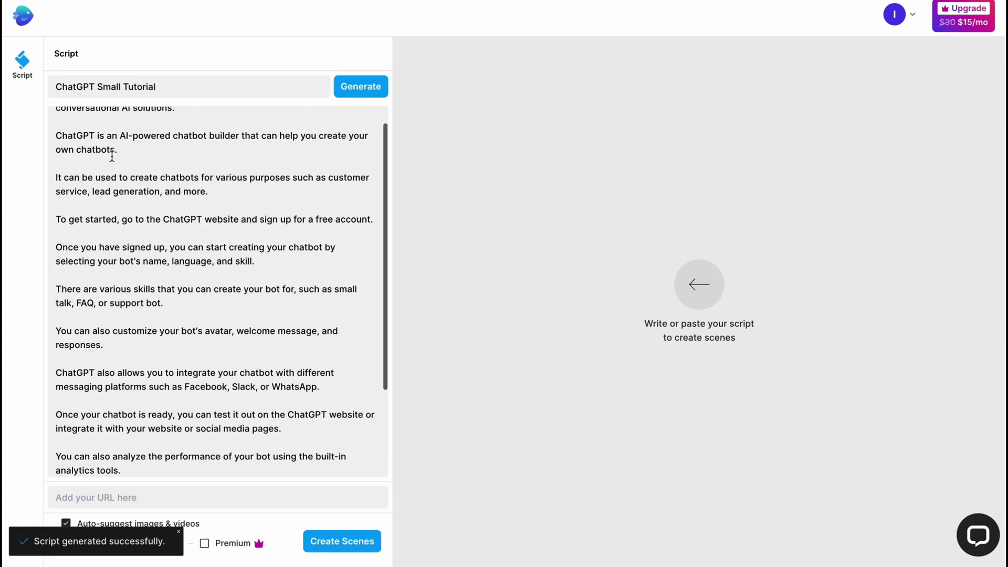
scroll(109, 236, "up", 1)
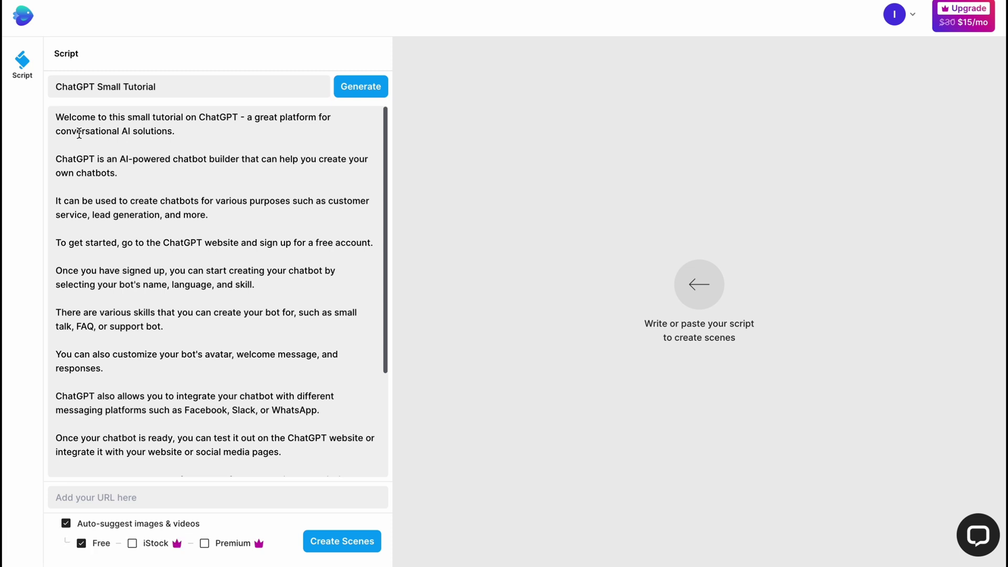
Review the generated script paragraphs and create scenes from them
left_click_drag(55, 118, 191, 139)
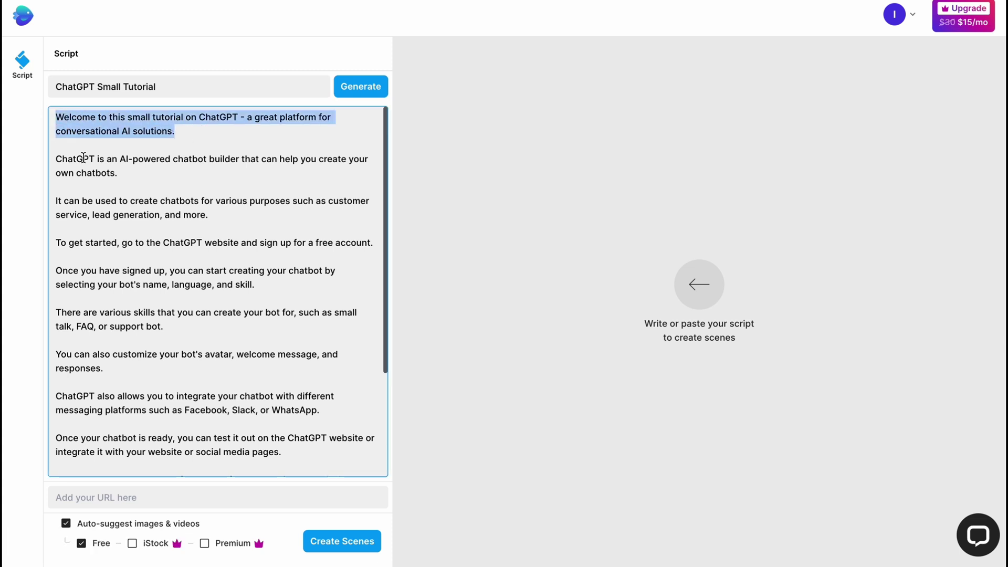
left_click_drag(62, 160, 122, 182)
left_click_drag(54, 201, 263, 221)
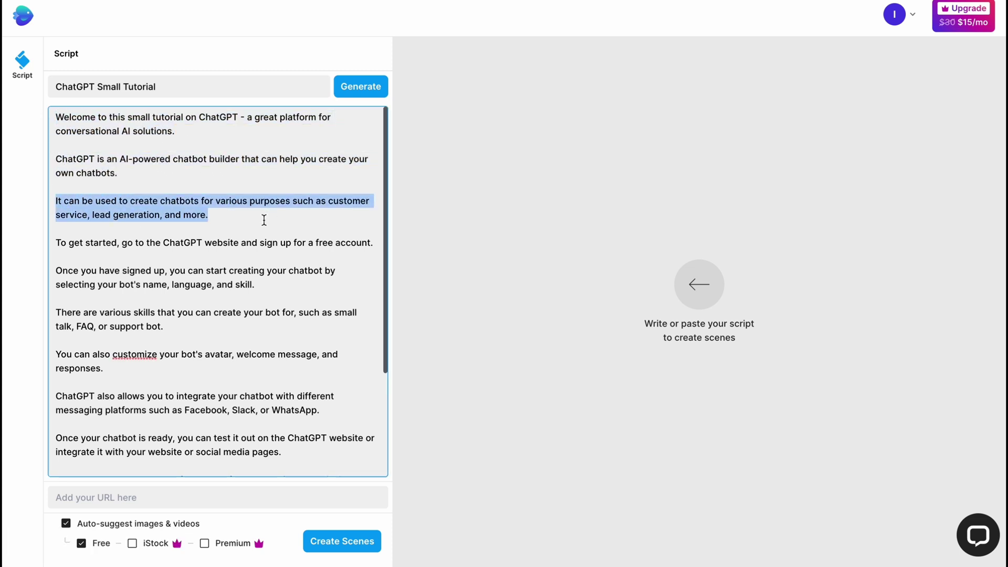
scroll(307, 246, "down", 2)
scroll(309, 248, "down", 2)
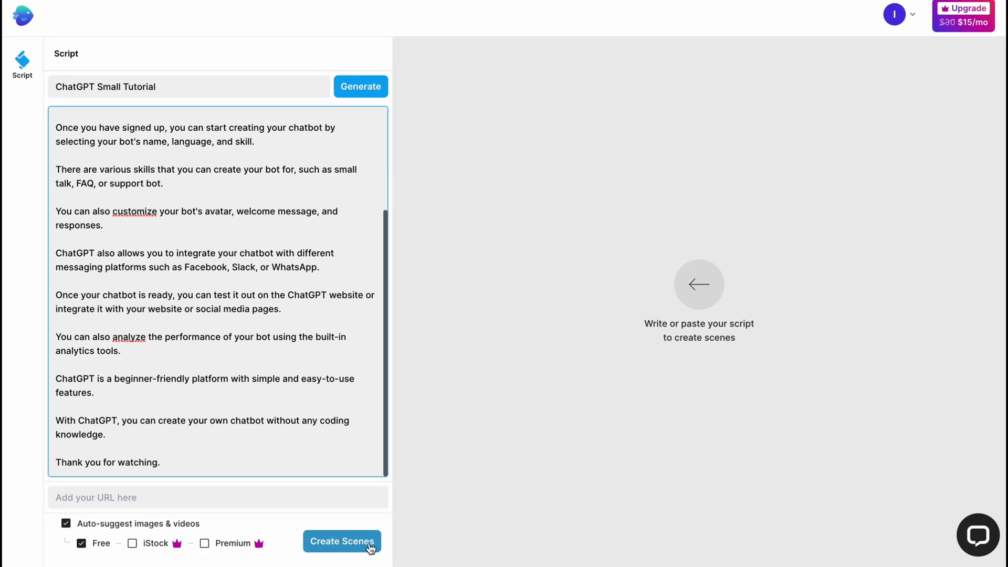
left_click(348, 546)
left_click(344, 547)
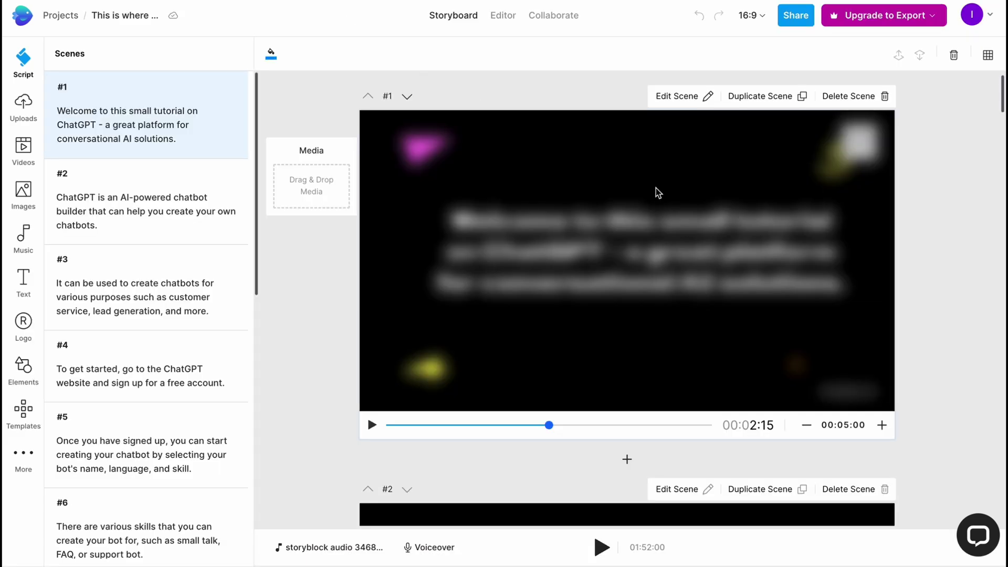
scroll(640, 232, "down", 4)
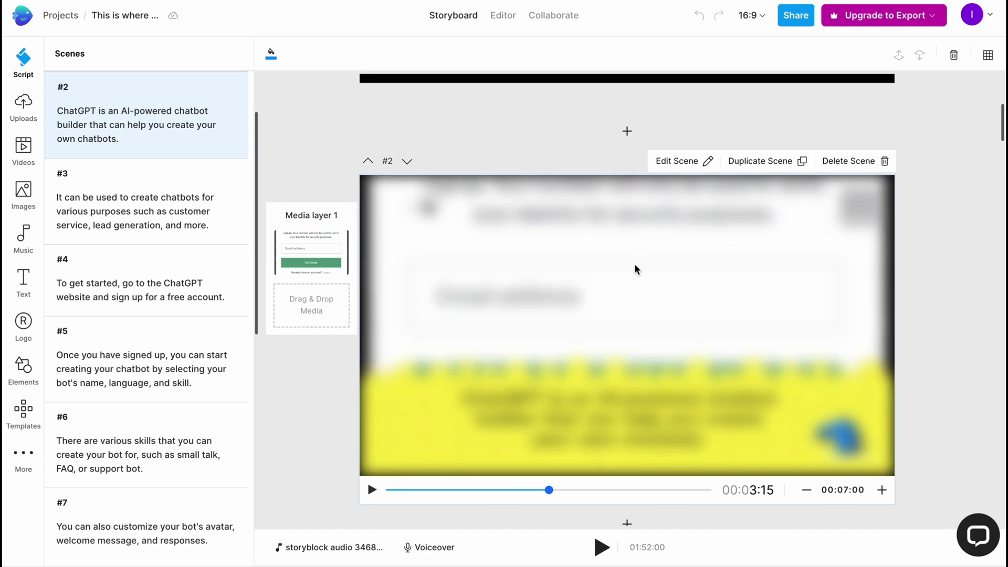
scroll(634, 264, "up", 4)
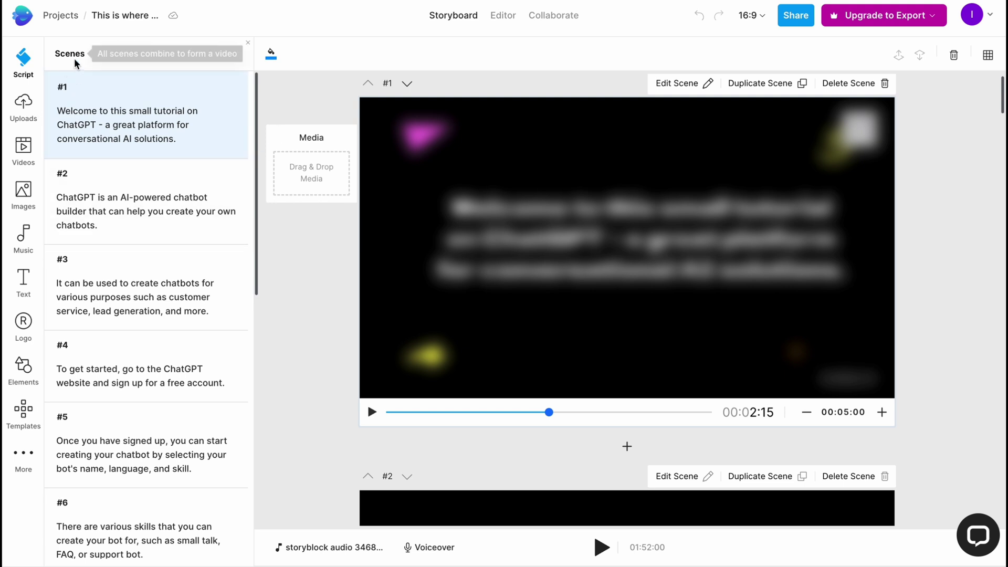
mouse_move(146, 289)
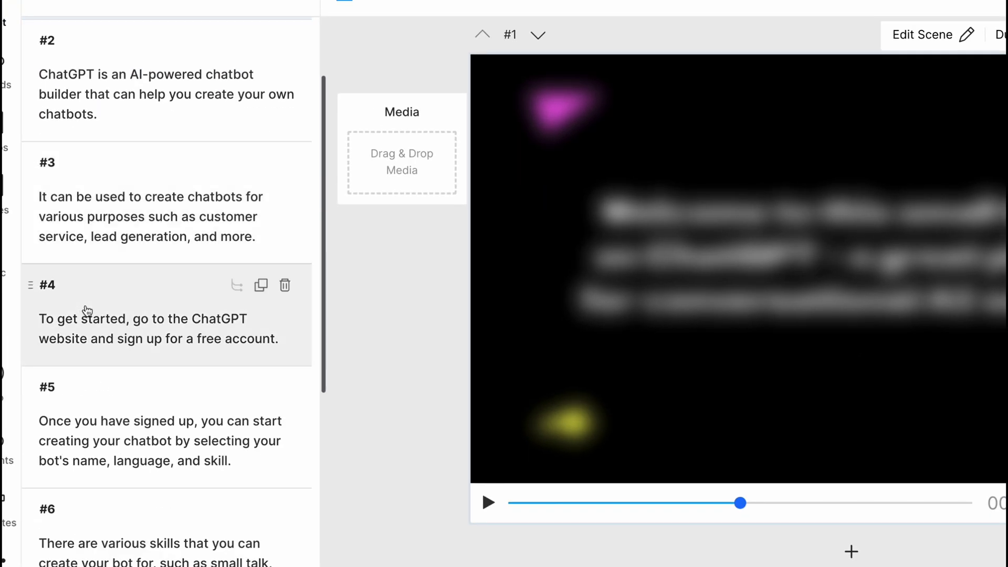
scroll(87, 311, "down", 2)
scroll(101, 355, "down", 2)
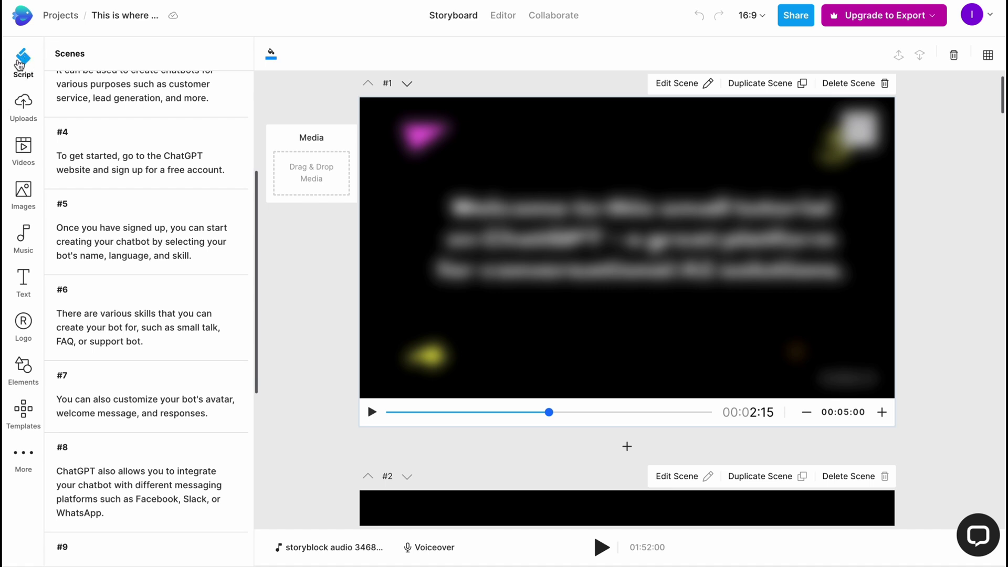
Scroll through the storyboard scenes and open the Uploads sidebar panel
left_click(24, 110)
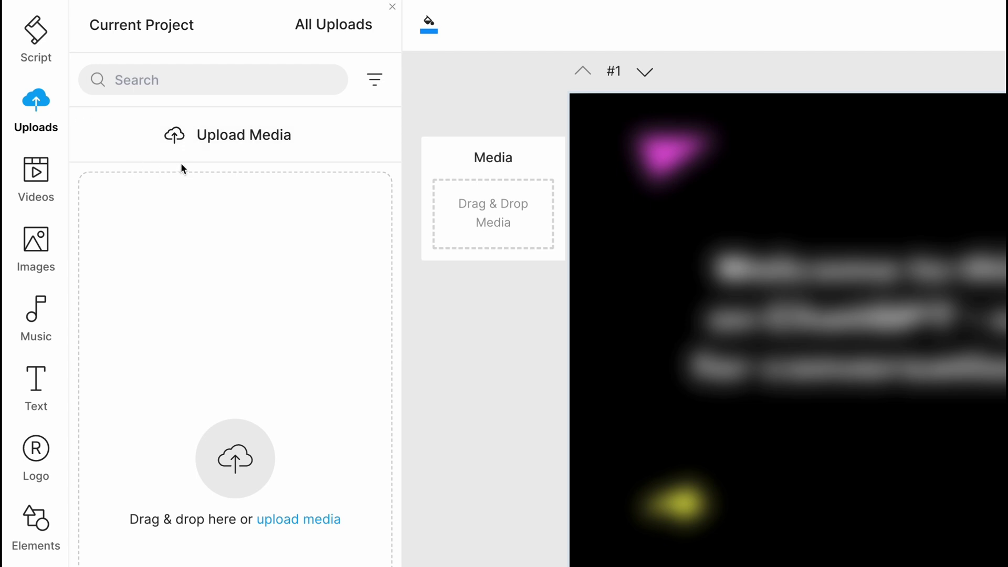
Search stock videos for 'ai', browse the results, then switch to Images
left_click(48, 180)
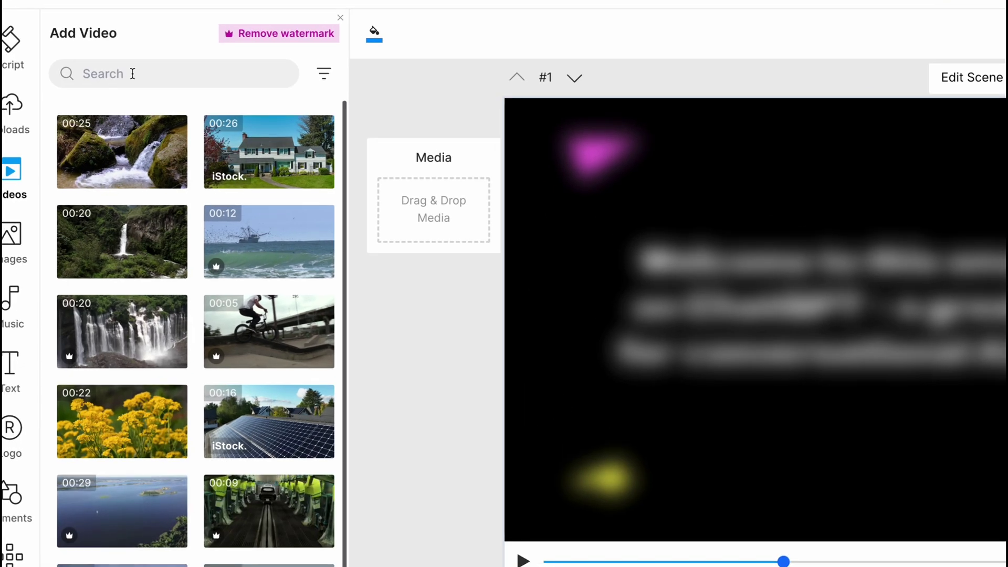
left_click(195, 74)
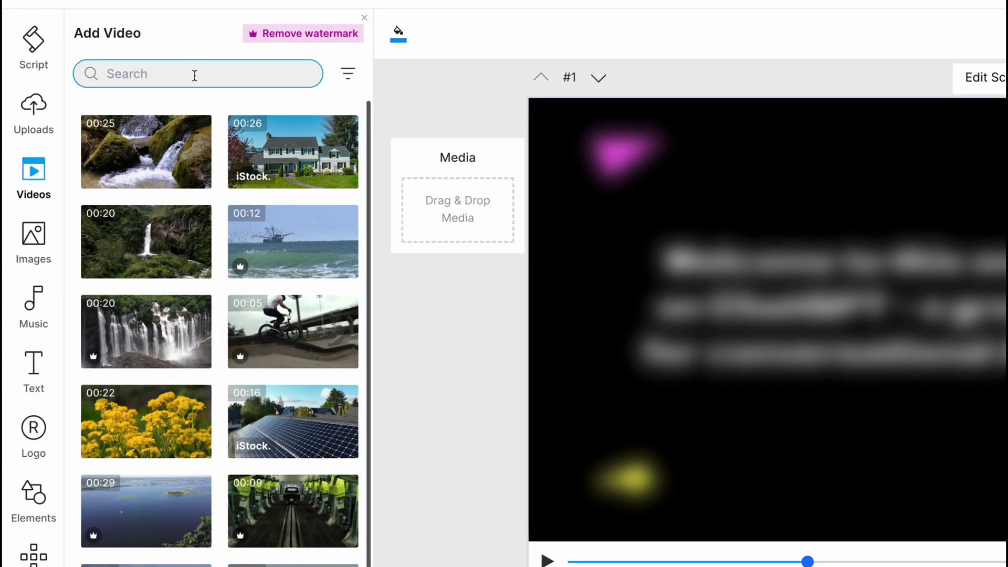
type("ai")
key("Return")
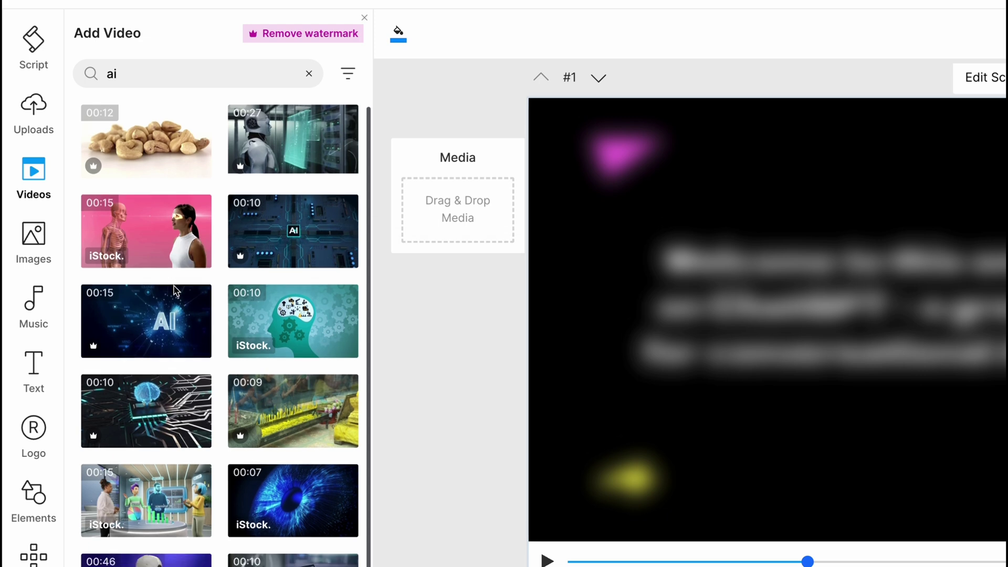
scroll(201, 303, "down", 1)
scroll(204, 312, "down", 2)
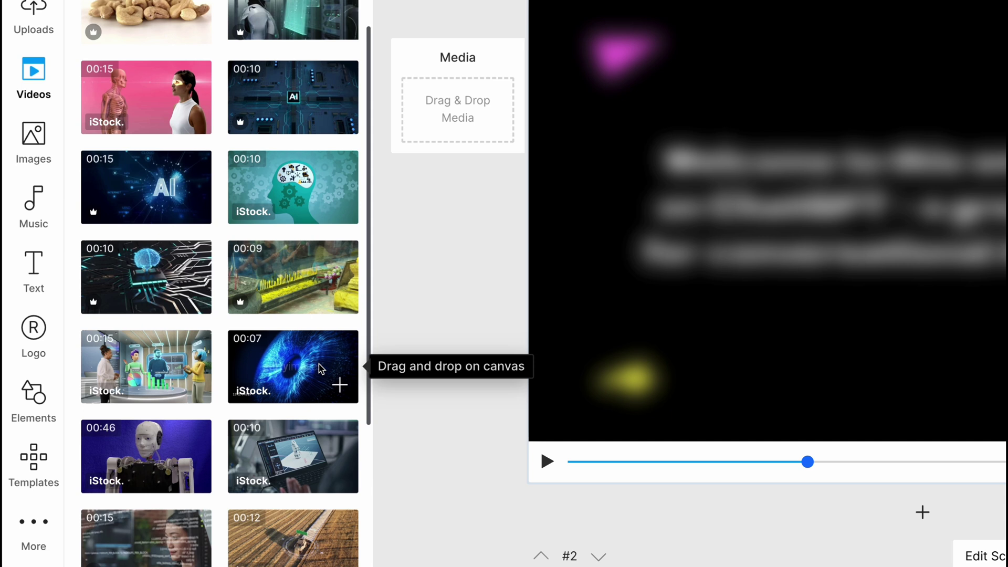
left_click(42, 142)
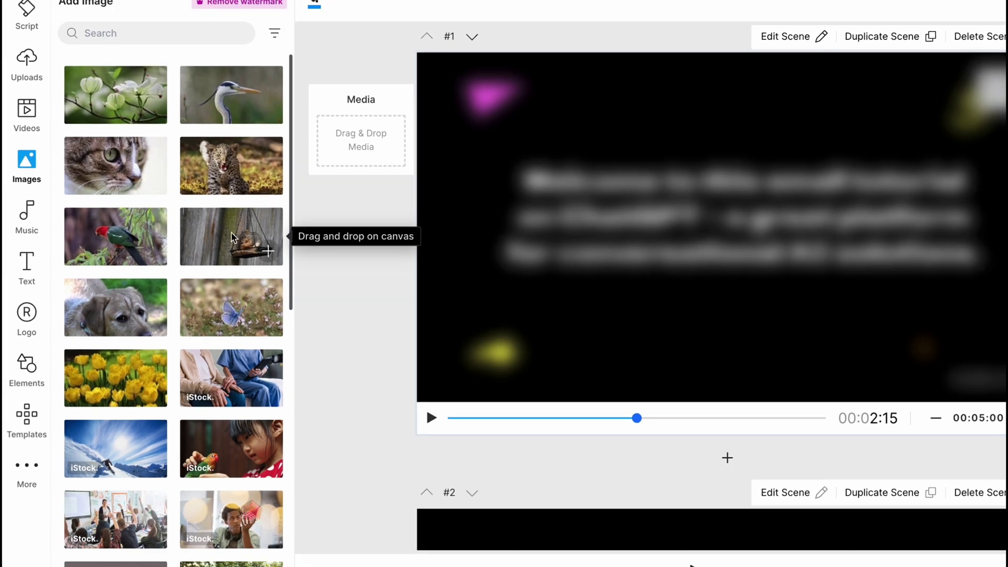
Search stock images for 'ai' and scroll through the results
left_click(138, 33)
type("ai")
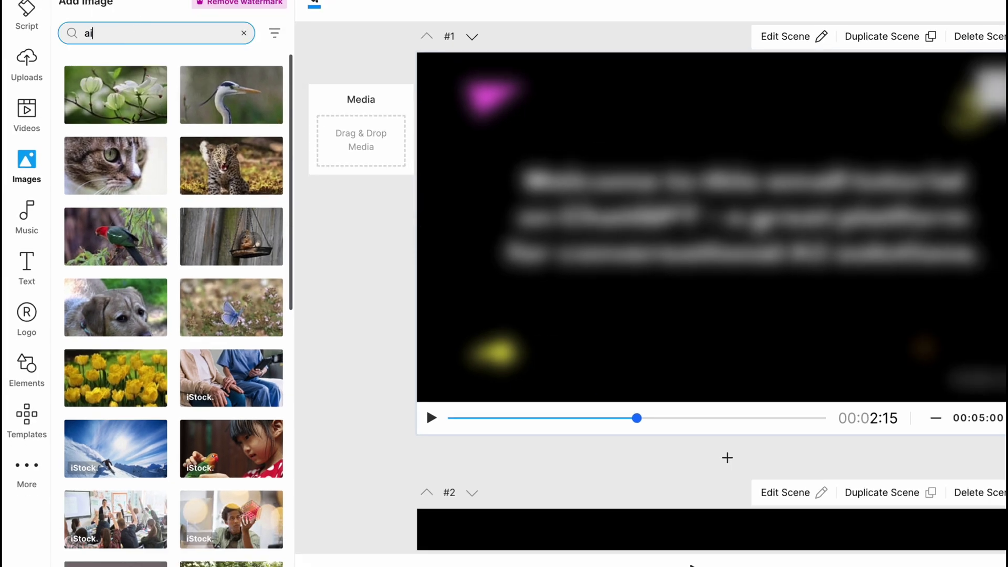
key("Return")
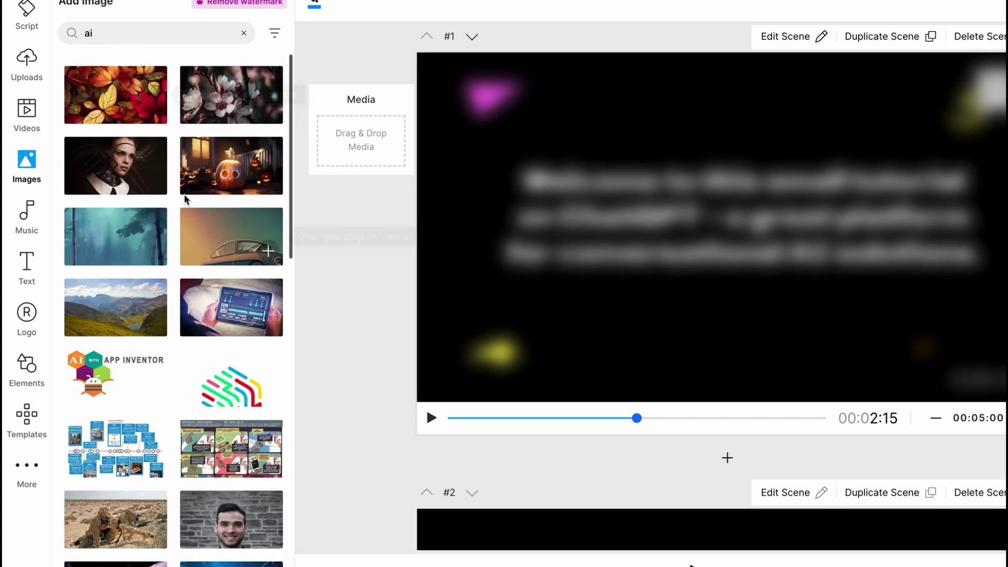
scroll(196, 239, "down", 2)
scroll(196, 239, "down", 2)
scroll(196, 239, "down", 2)
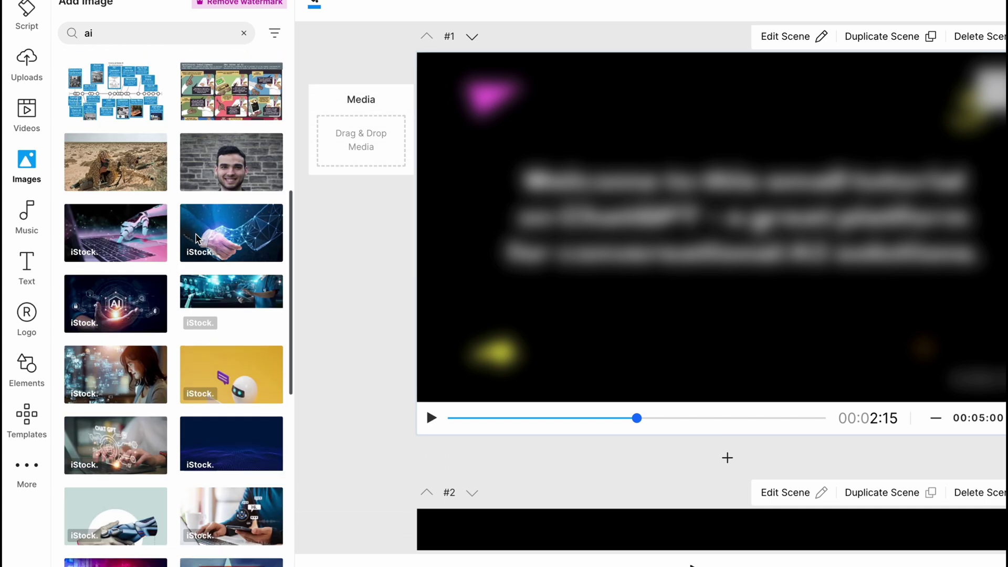
scroll(196, 239, "down", 6)
scroll(196, 238, "down", 3)
scroll(196, 239, "down", 1)
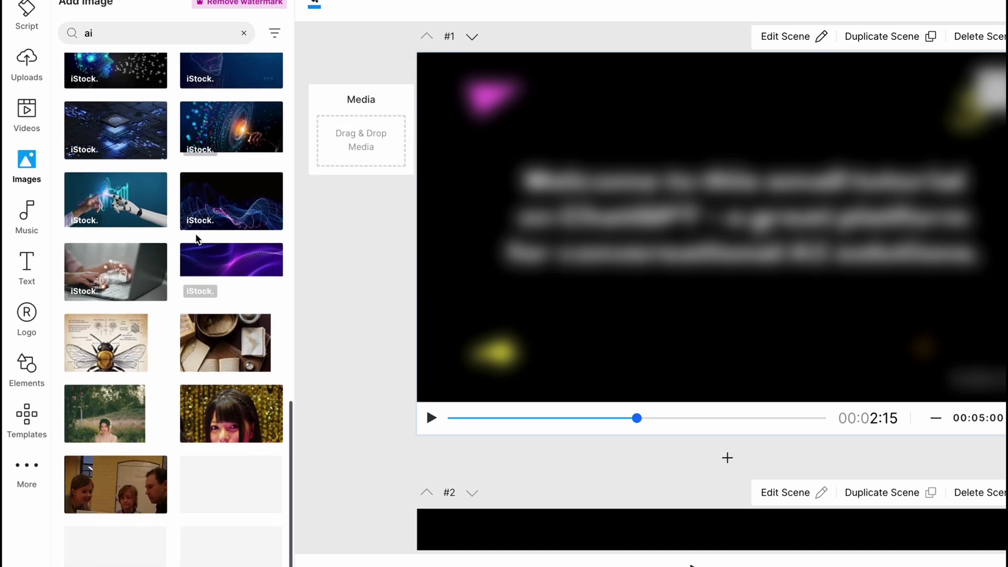
scroll(197, 239, "up", 1)
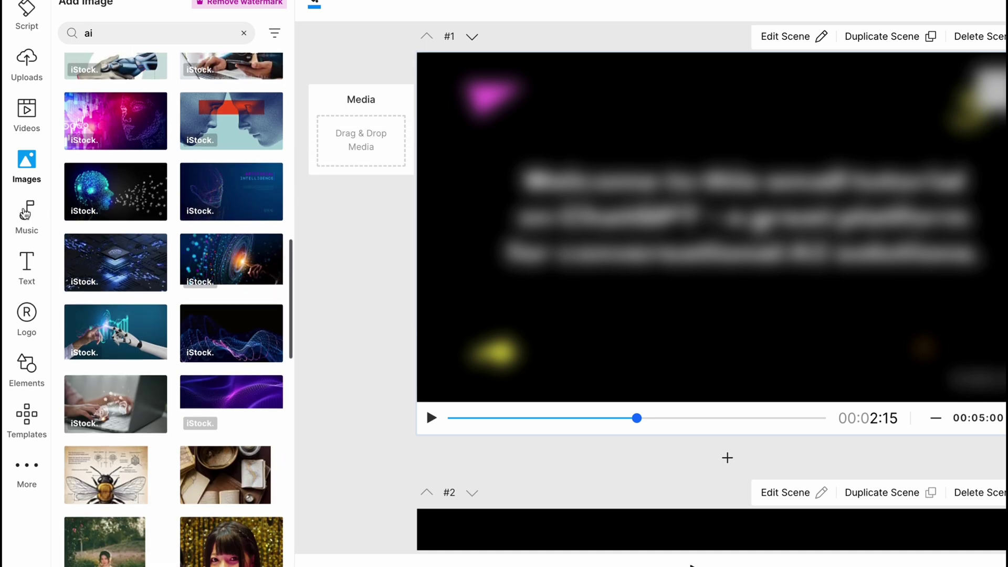
Open Music and browse moods such as Angry, Playful, Happy, Epic and Dark
left_click(26, 212)
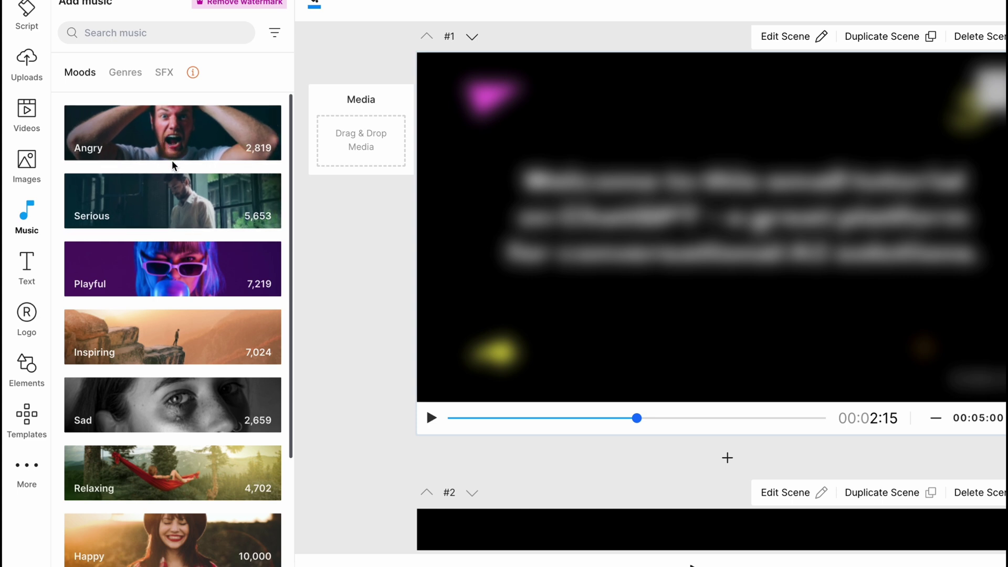
scroll(158, 342, "down", 1)
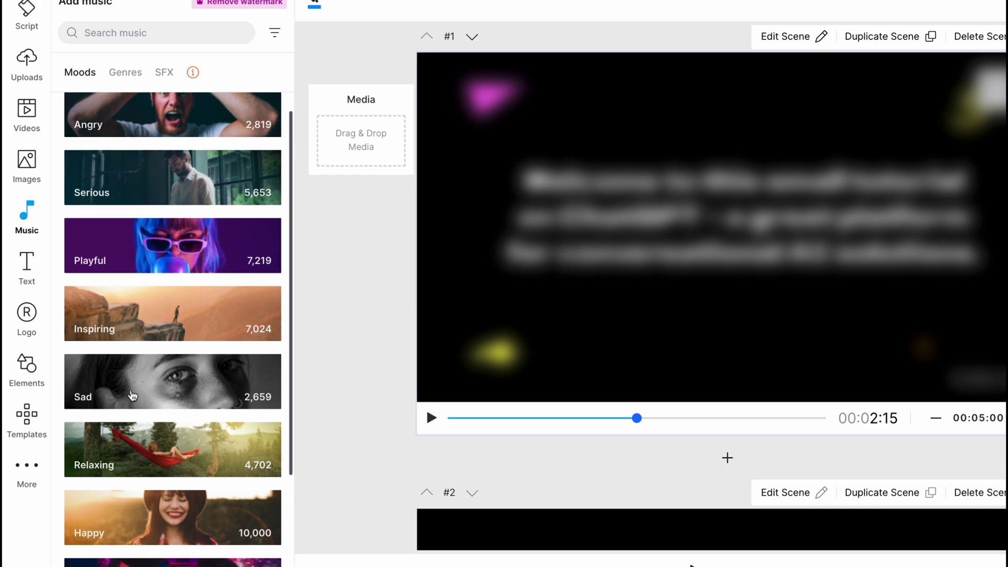
scroll(147, 410, "down", 3)
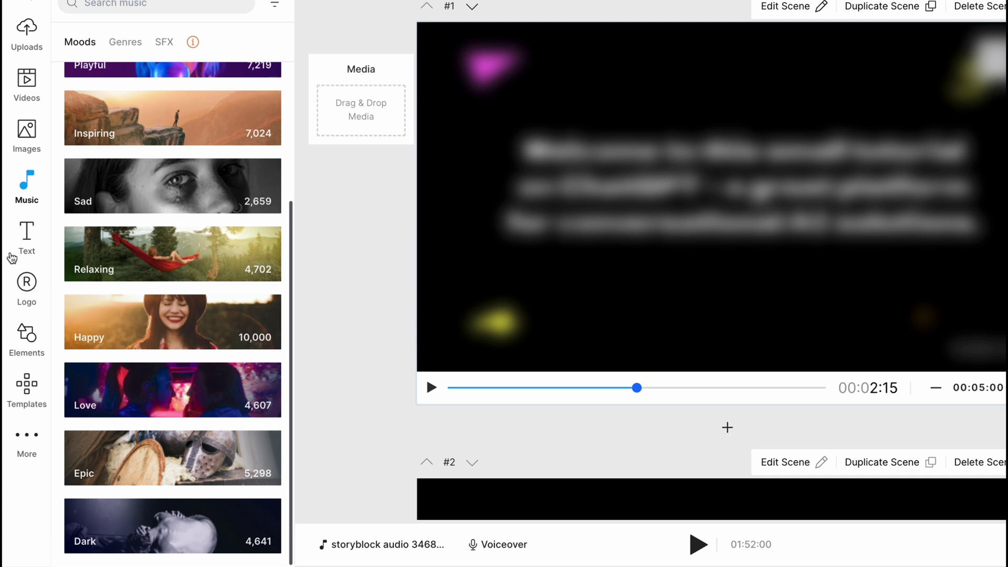
Browse the Text presets and Logo upload, open the Elements library, and rewind the preview
left_click(27, 231)
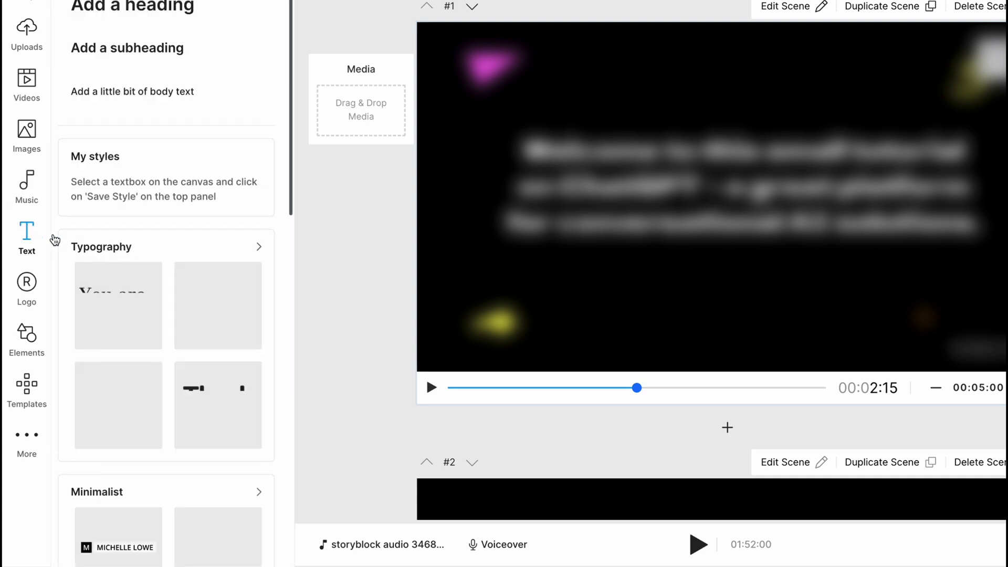
scroll(176, 255, "down", 2)
scroll(175, 254, "up", 2)
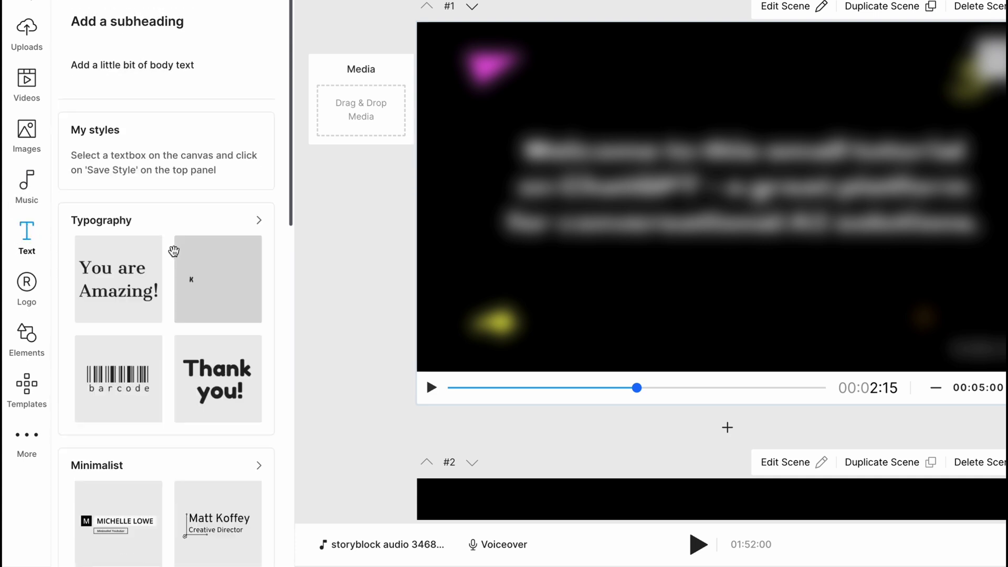
scroll(176, 254, "down", 2)
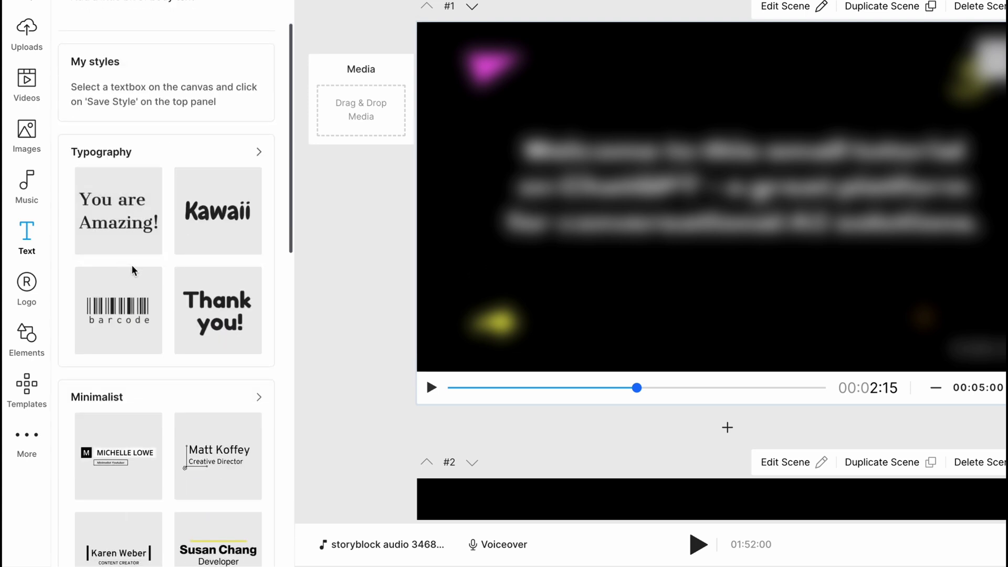
scroll(133, 271, "down", 2)
scroll(134, 270, "down", 1)
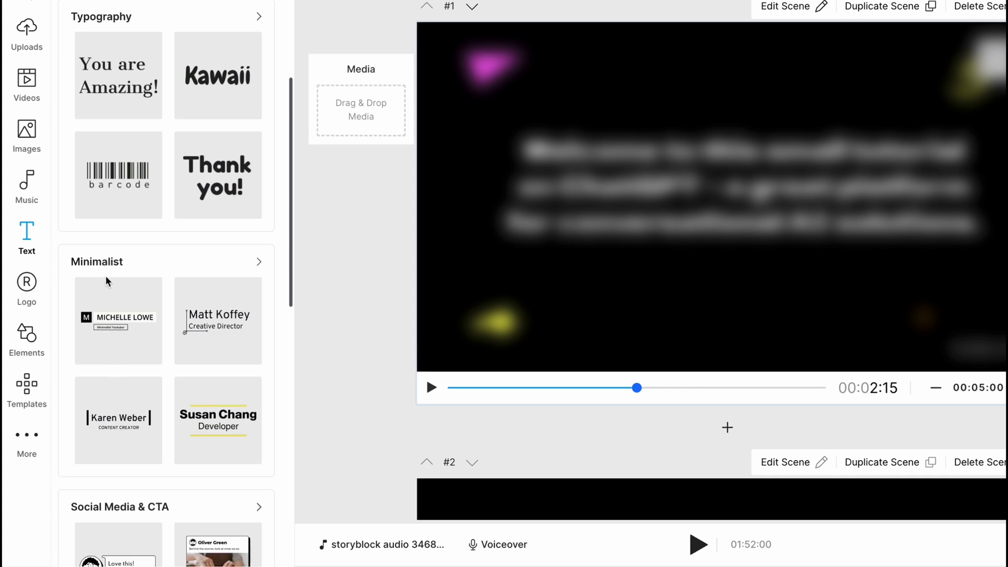
scroll(107, 281, "down", 2)
scroll(131, 284, "down", 1)
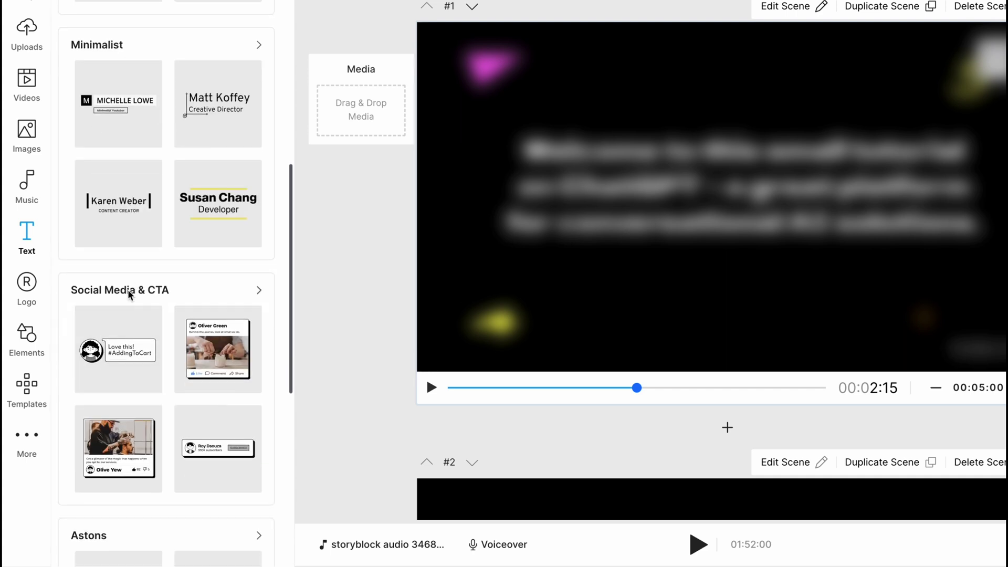
left_click(25, 284)
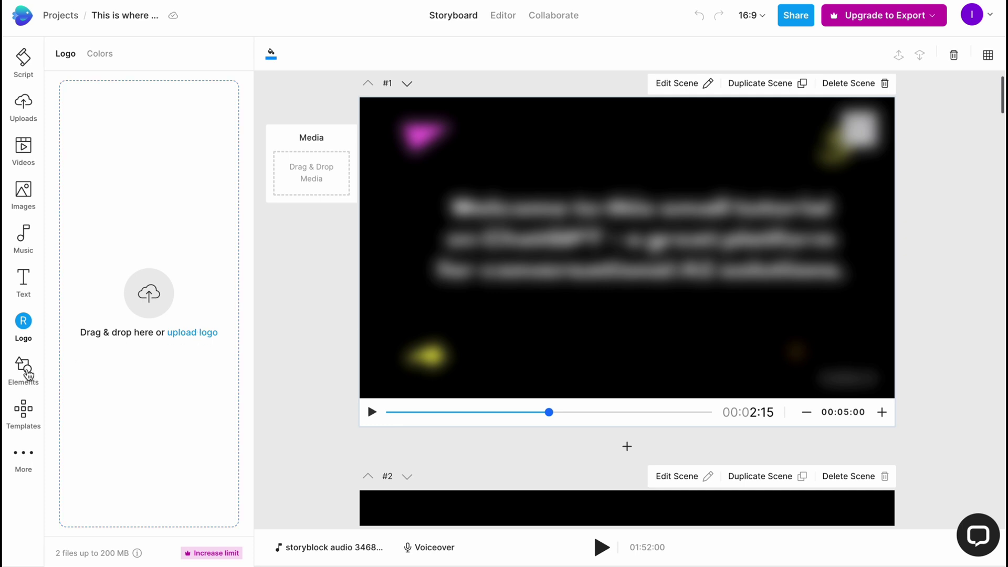
left_click(23, 371)
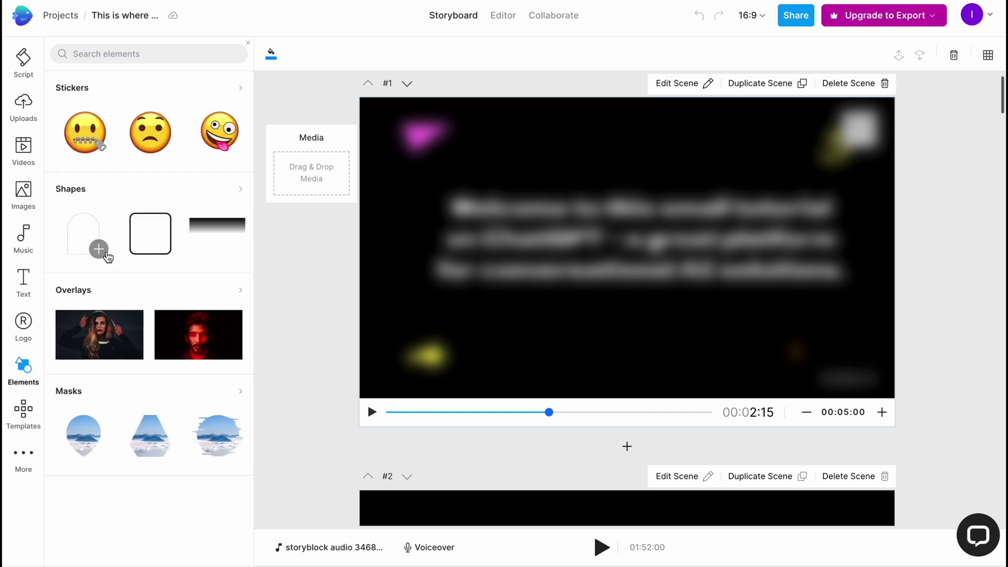
left_click(386, 412)
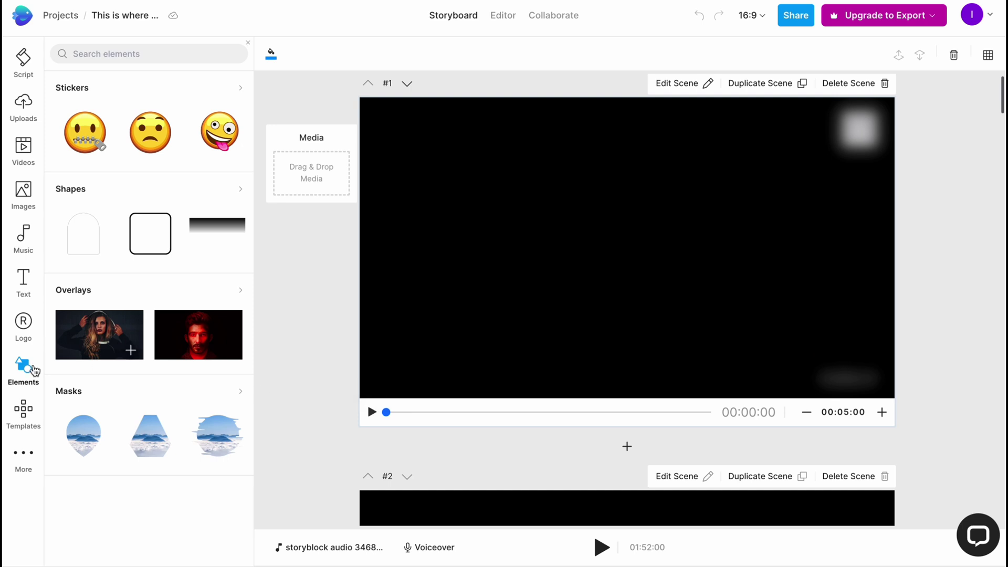
Apply the blue Performing arts facts template and select the ChatGPT welcome headline
left_click(24, 409)
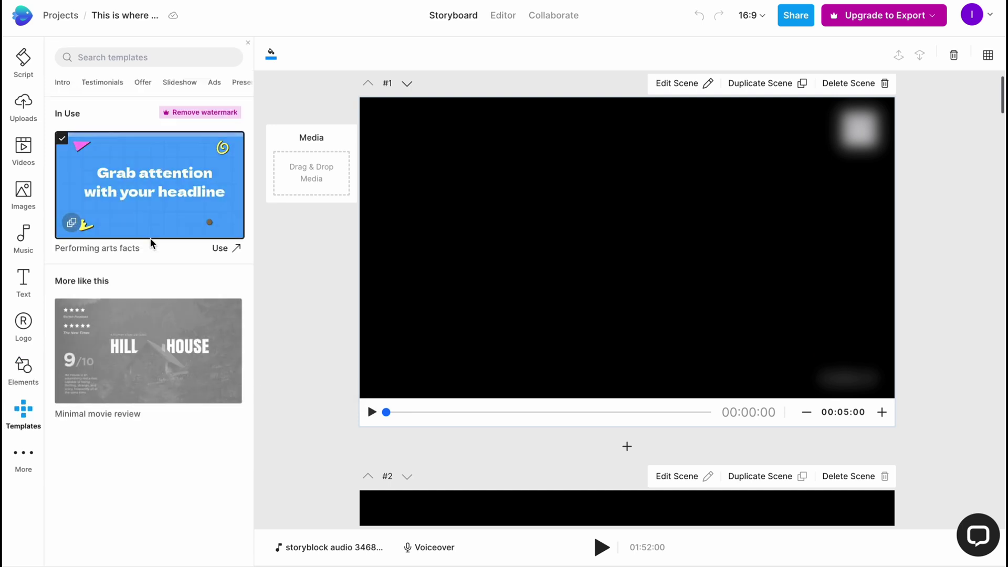
scroll(151, 243, "down", 2)
scroll(151, 244, "down", 1)
scroll(165, 252, "down", 2)
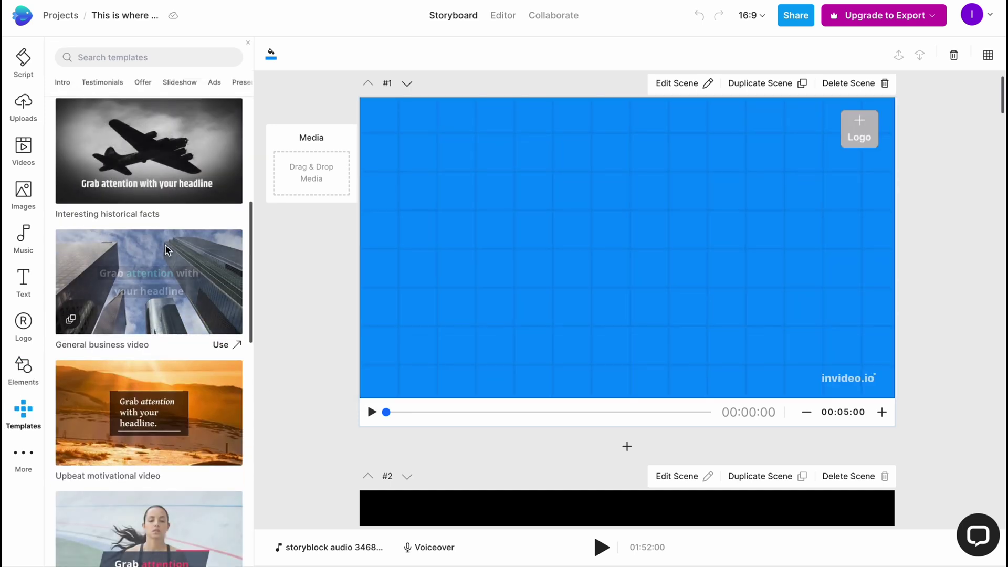
scroll(164, 249, "down", 1)
scroll(165, 250, "up", 5)
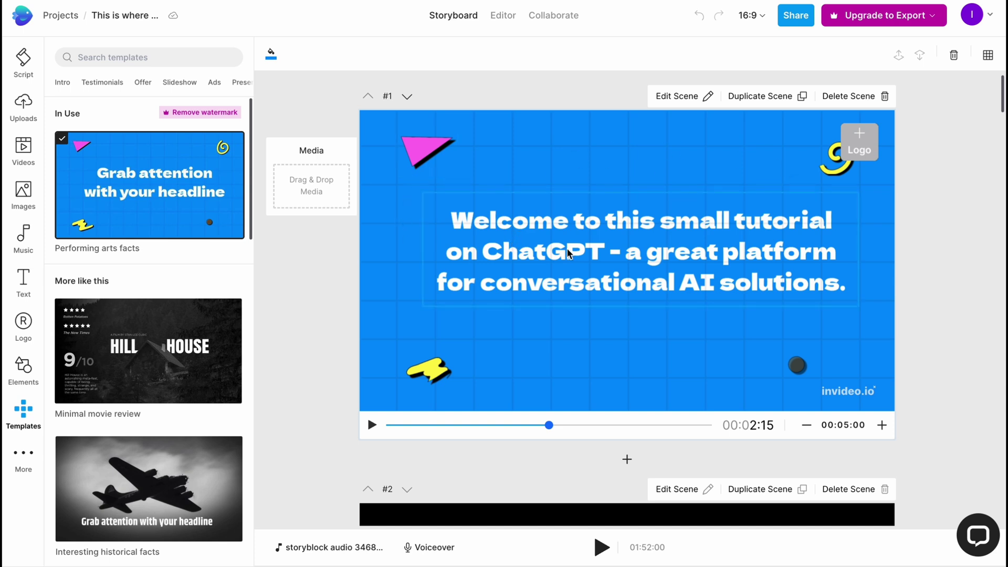
left_click(567, 250)
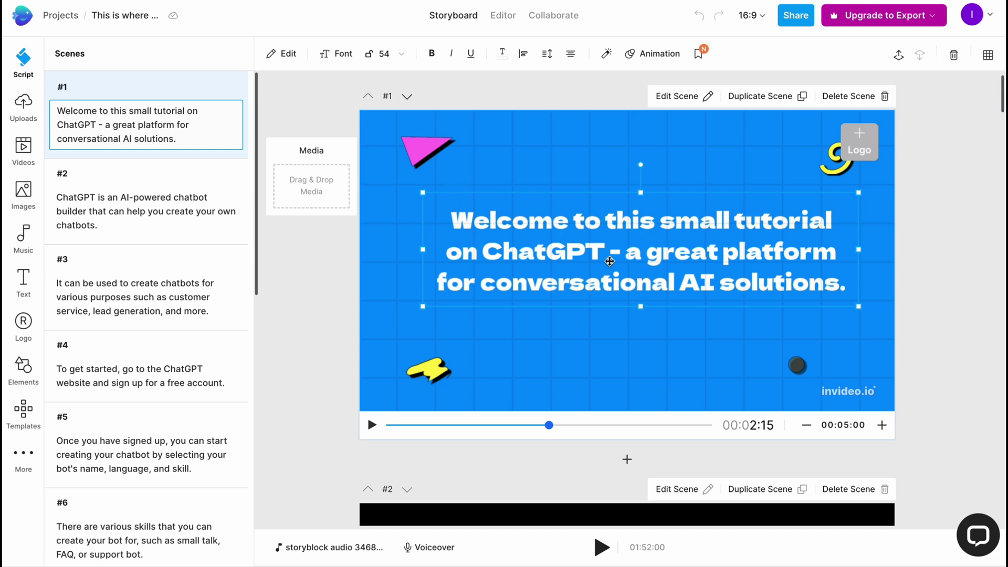
left_click(387, 426)
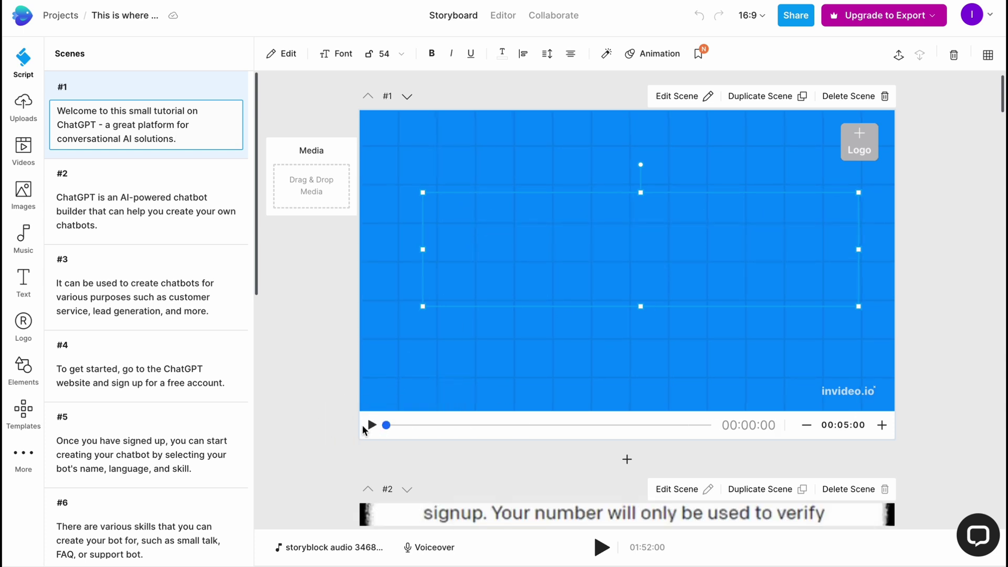
left_click(366, 426)
key("XF86AudioRaiseVolume")
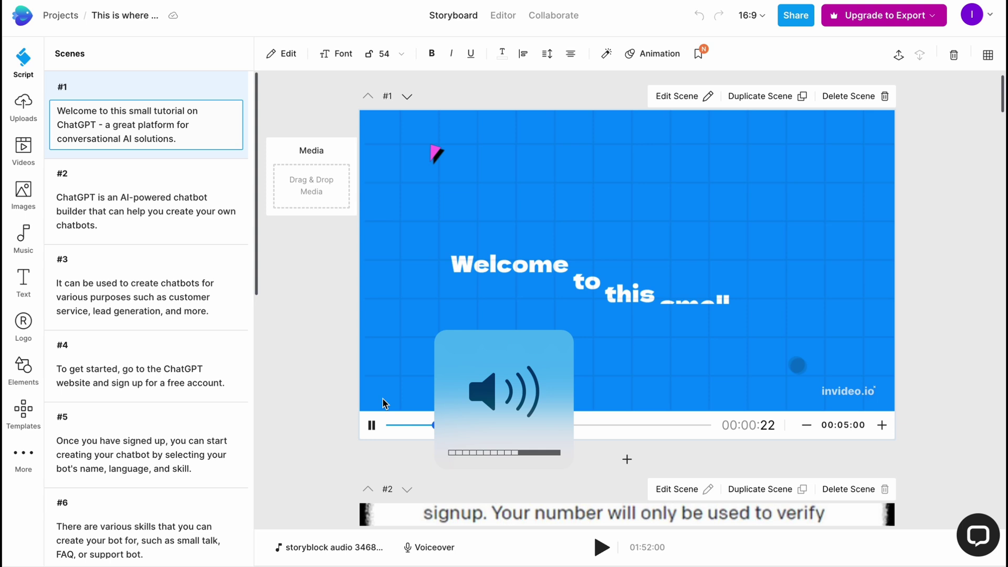
key("XF86AudioLowerVolume")
key("XF86AudioLowerVolume")
key("XF86AudioLowerVolume")
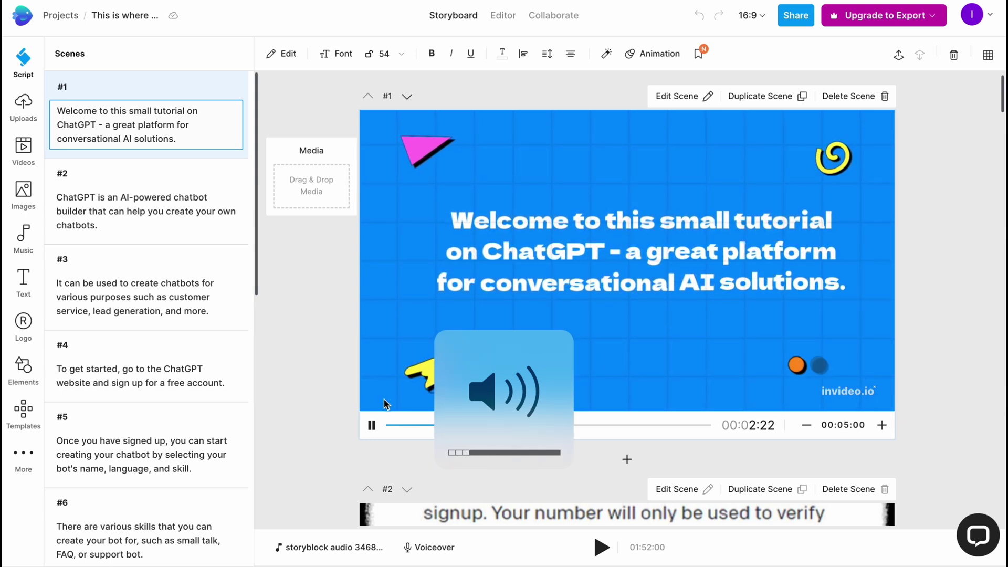
left_click(726, 216)
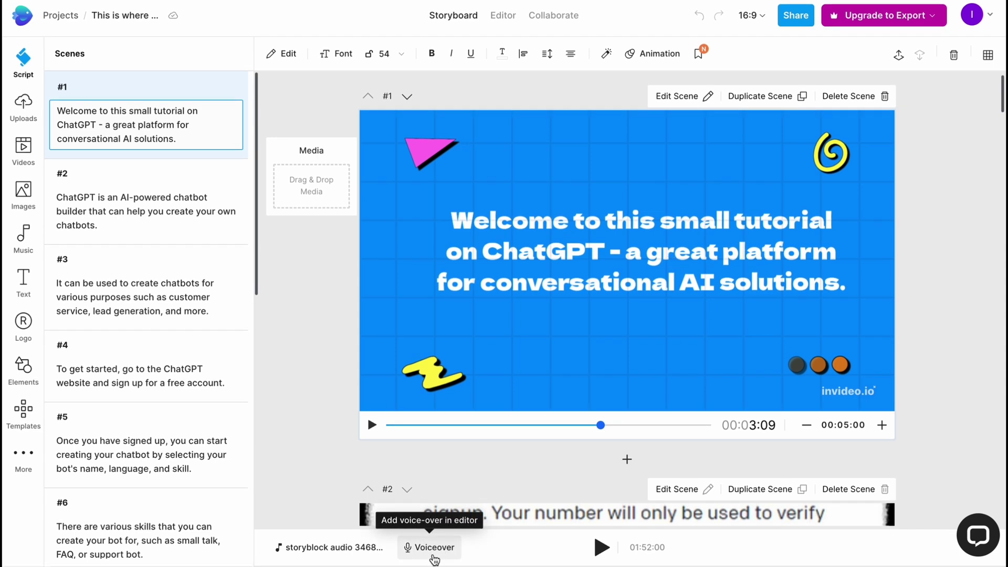
Enter the timeline editor, dismiss the voiceover menu, and skim through scenes two and three
left_click(433, 547)
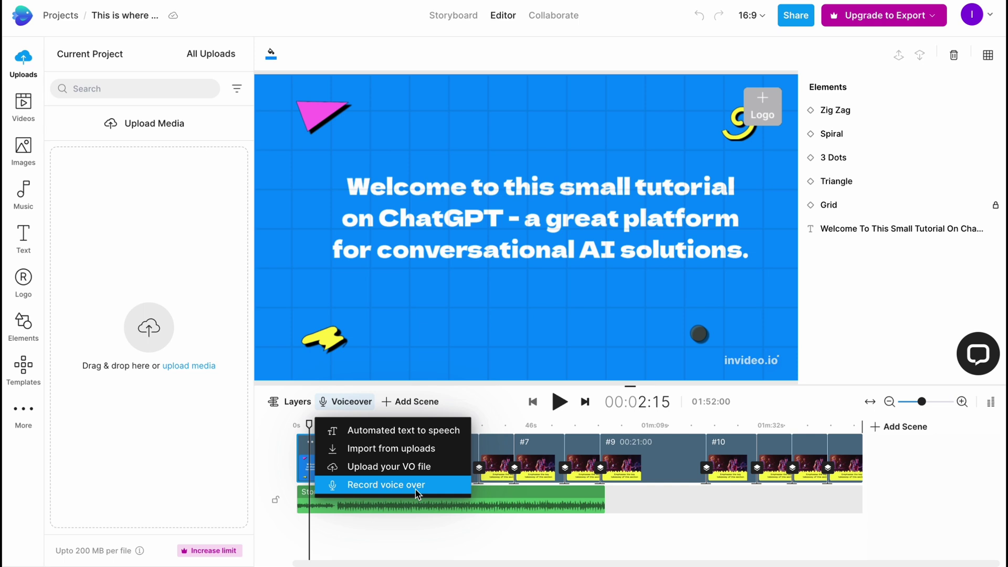
left_click(308, 427)
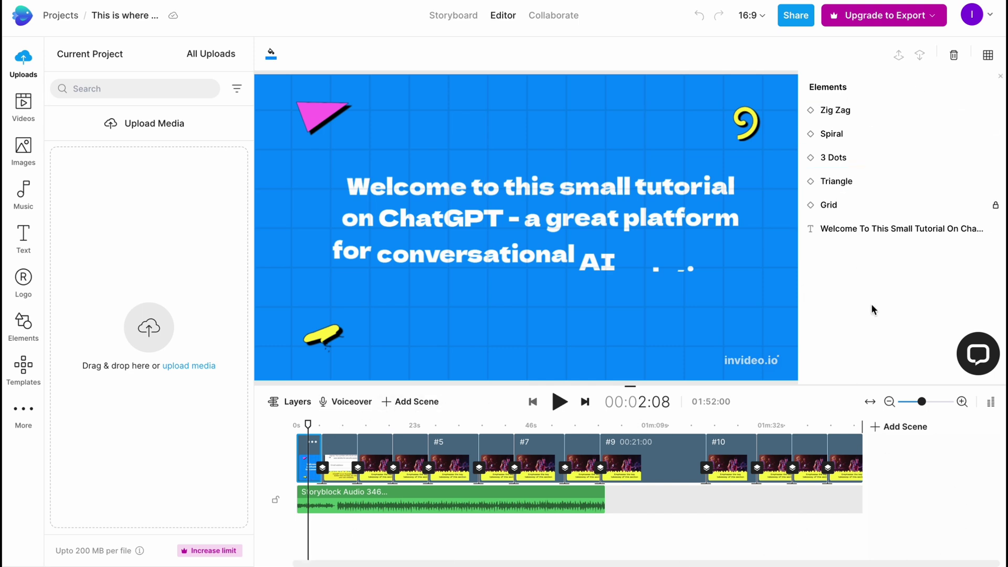
mouse_move(866, 134)
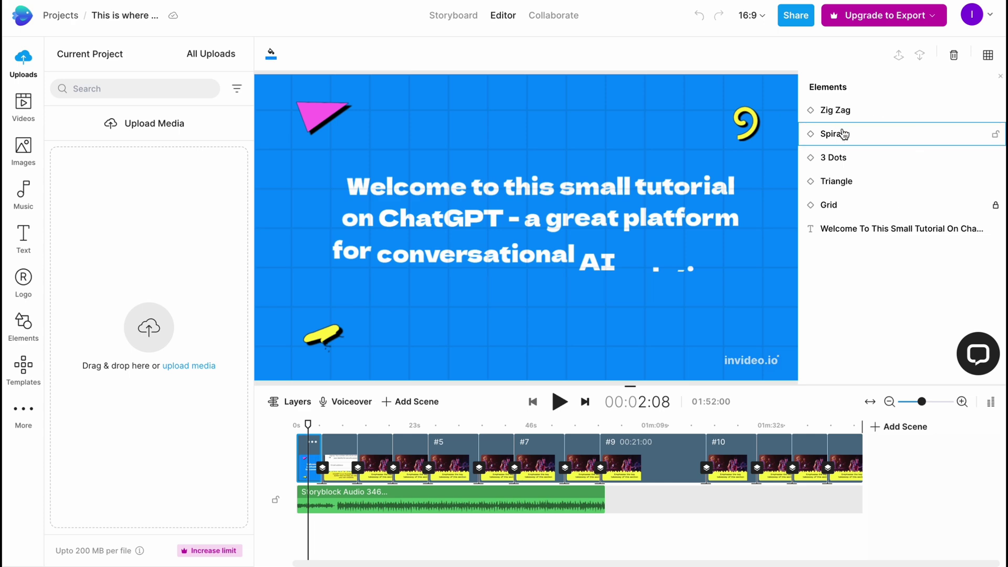
left_click(354, 446)
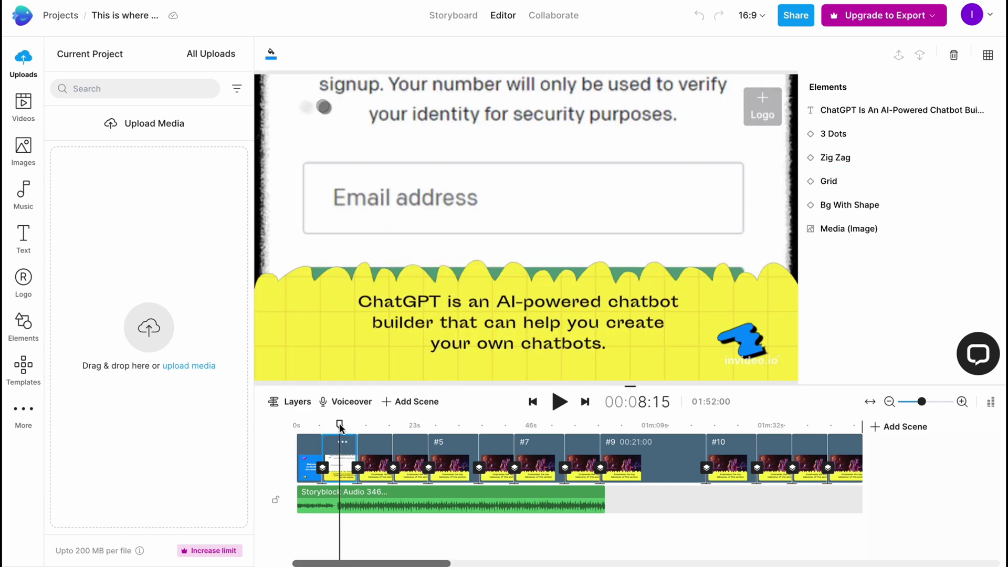
mouse_move(340, 426)
left_mouse_down()
mouse_move(417, 425)
mouse_move(303, 427)
left_mouse_up()
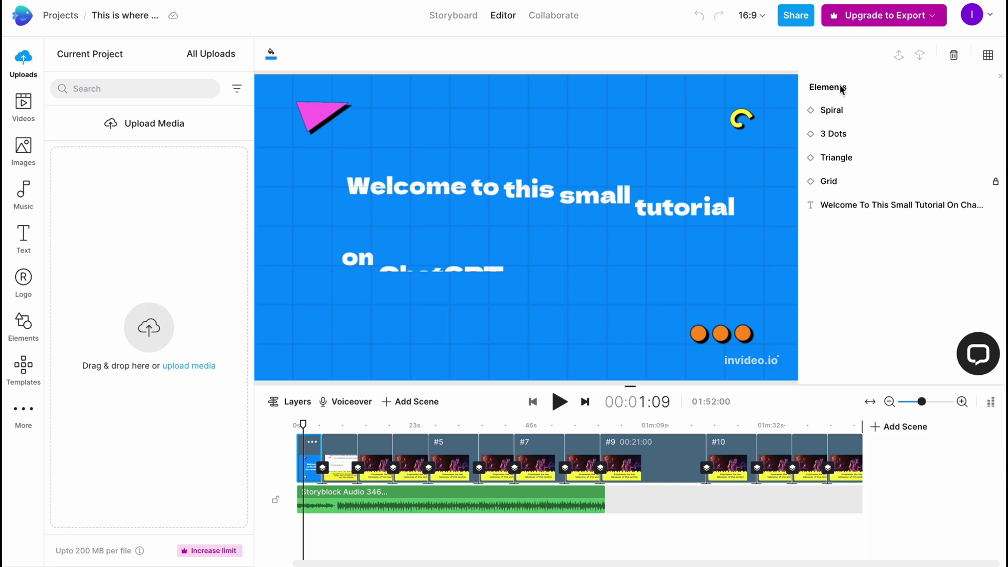
Select the Spiral, 3 Dots and Triangle decorations, then bring up voiceover choices at 00:03:03
left_click(832, 115)
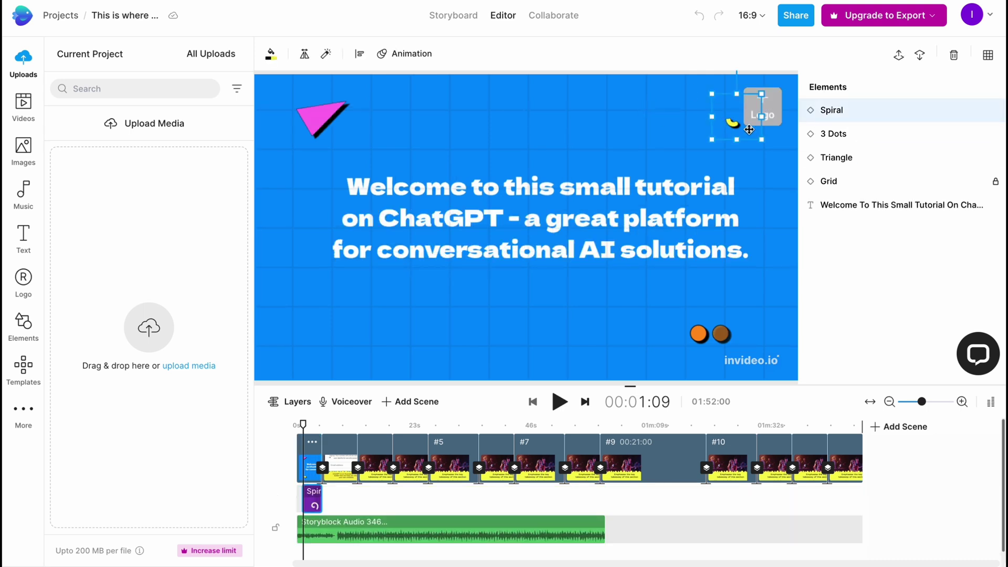
left_click(837, 136)
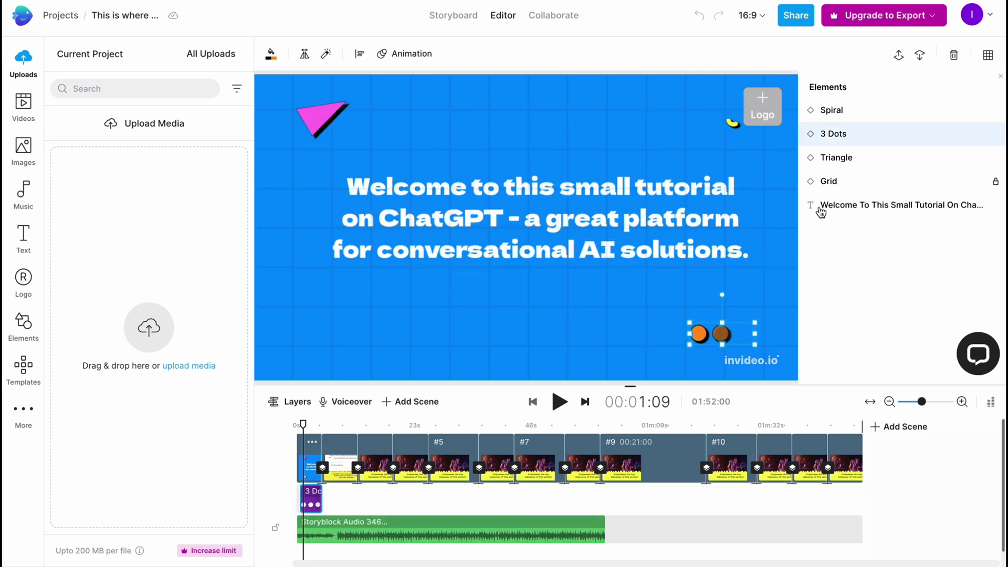
left_click(836, 161)
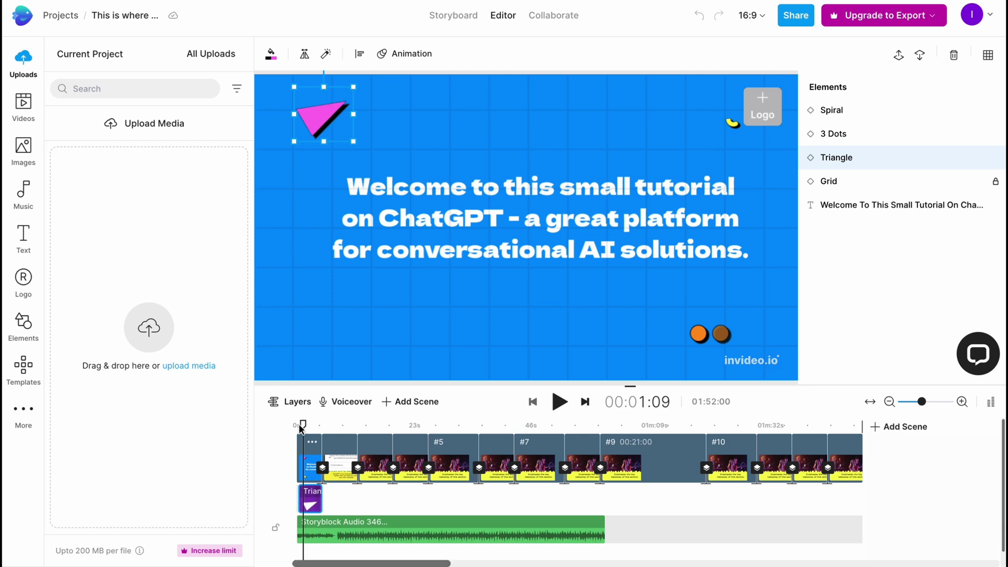
left_click_drag(304, 426, 310, 430)
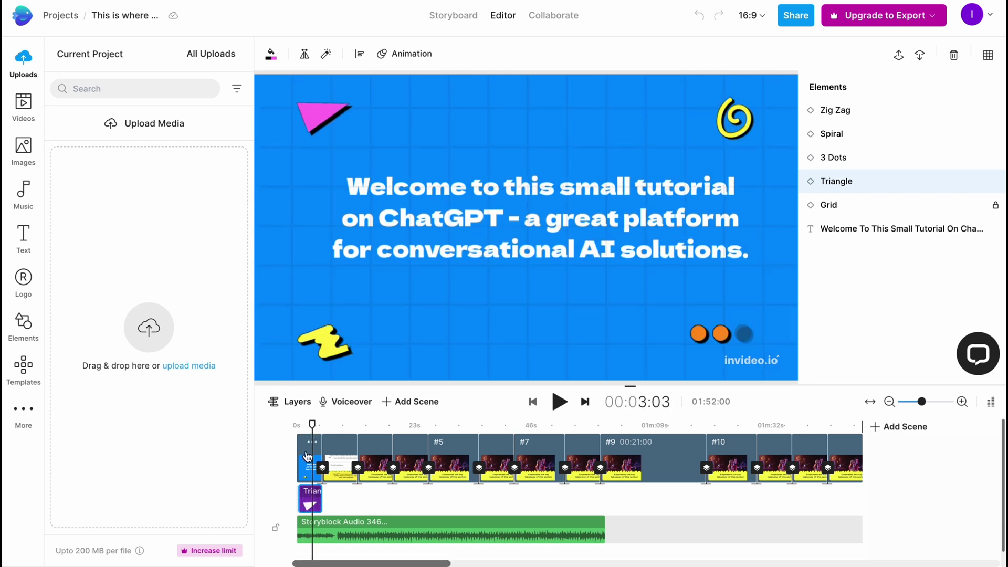
left_click(339, 406)
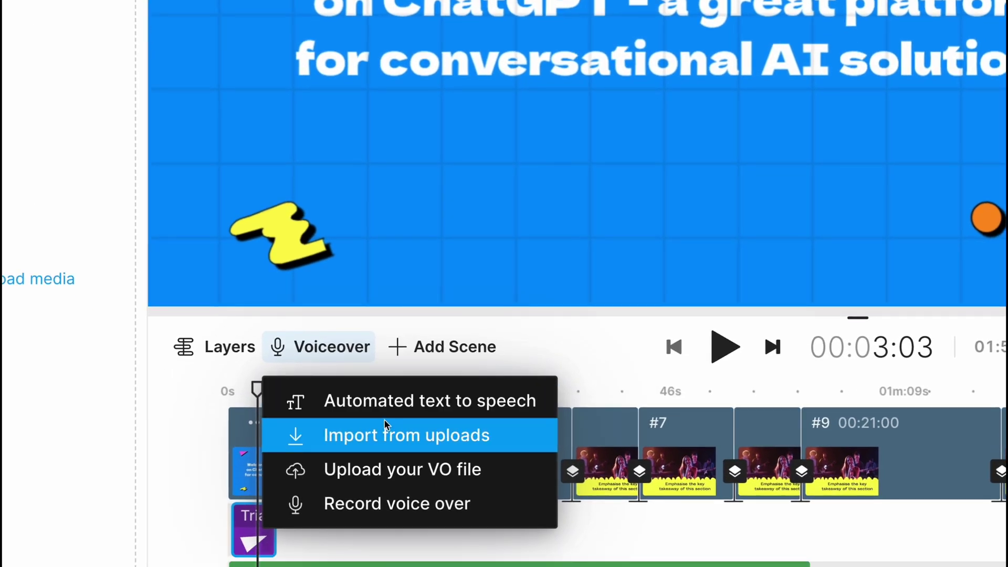
Generate an automated text-to-speech voiceover using the Realistic (New) type and current voice
left_click(410, 413)
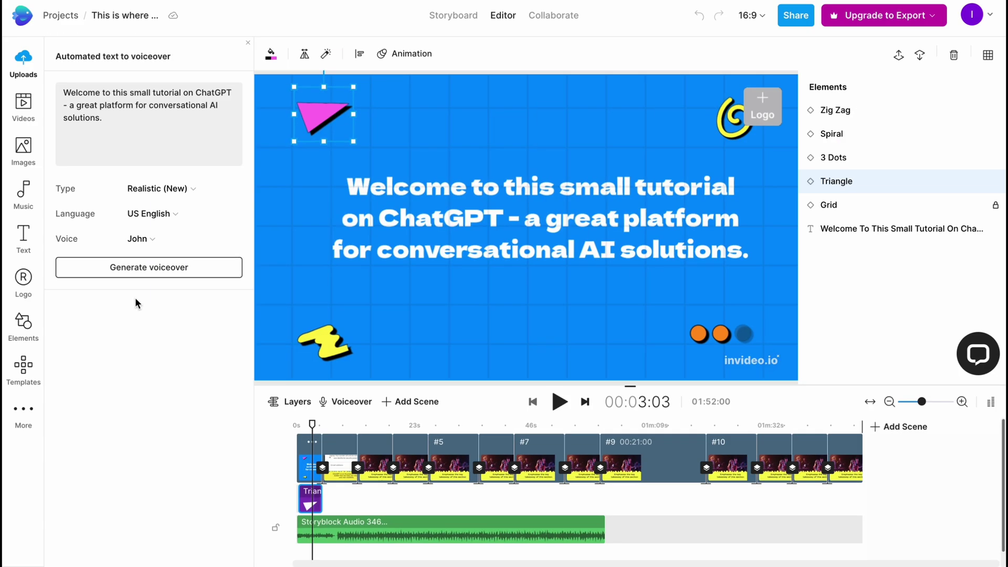
left_click(179, 189)
left_click(176, 236)
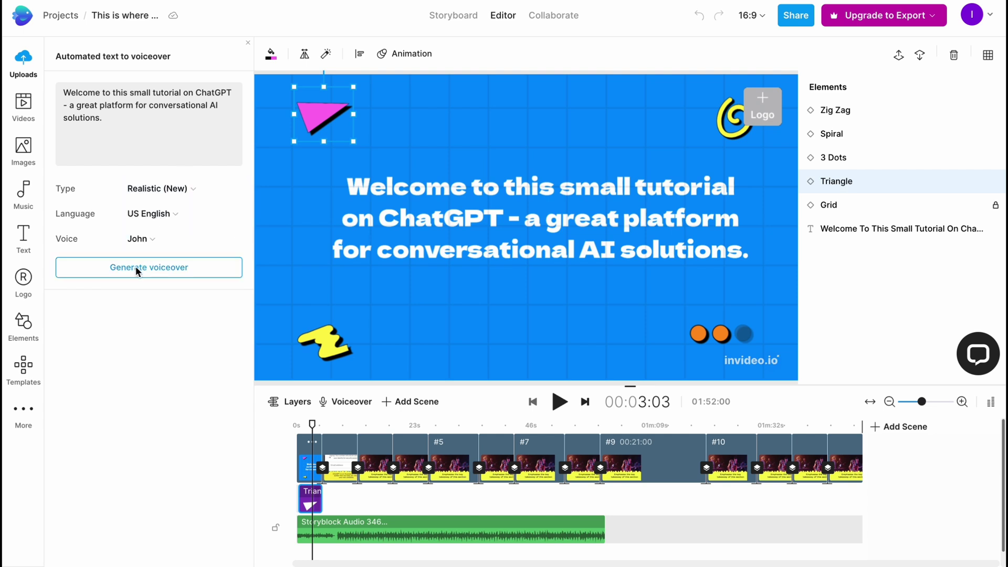
left_click(138, 239)
left_click(222, 266)
left_click(138, 272)
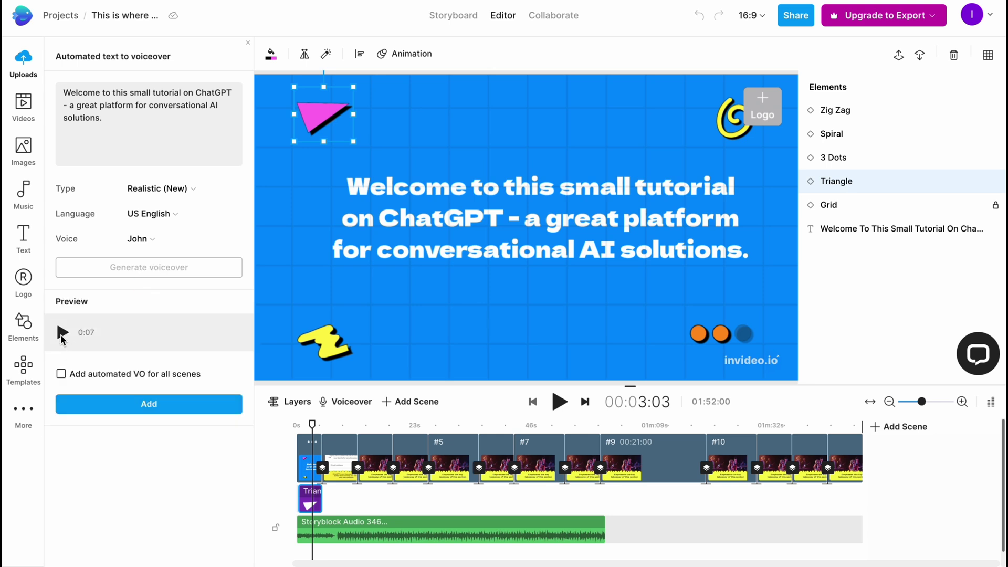
Preview the generated John voiceover and add it to the timeline
left_click(62, 333)
left_click(62, 332)
left_click(158, 407)
Place the Welco... voiceover clip at time zero and play it with the first scene
left_click_drag(312, 426, 296, 426)
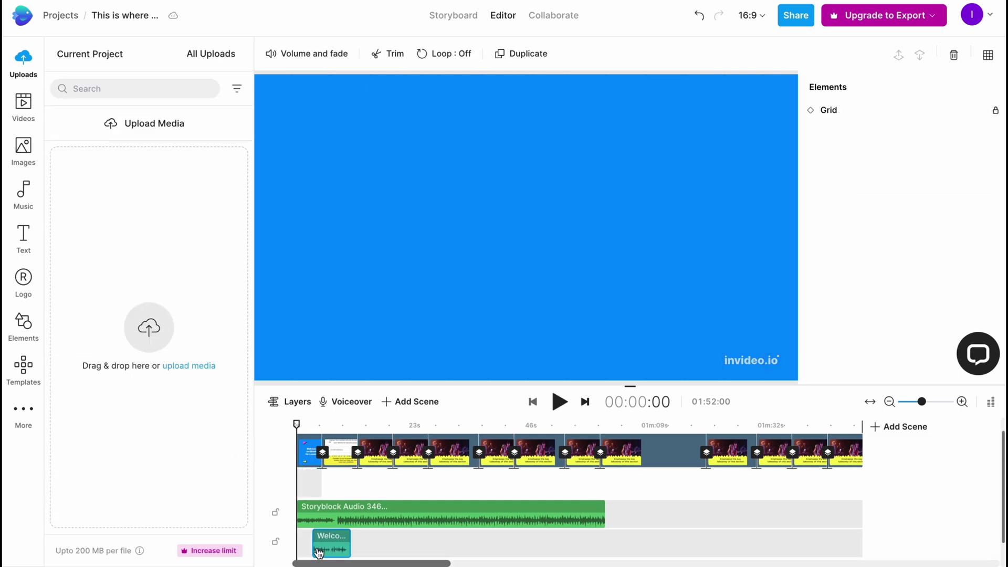
left_click_drag(346, 538, 330, 536)
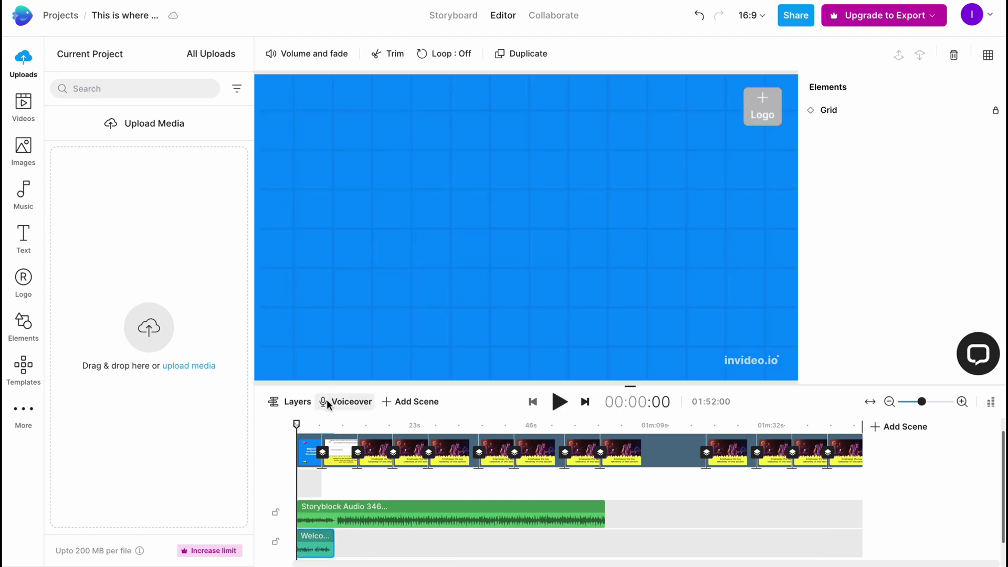
key("space")
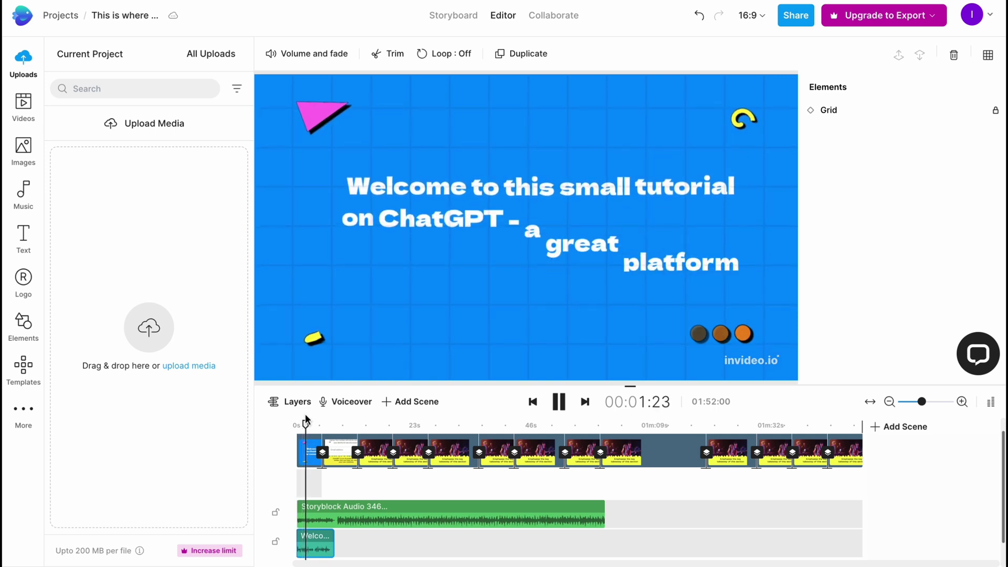
key("space")
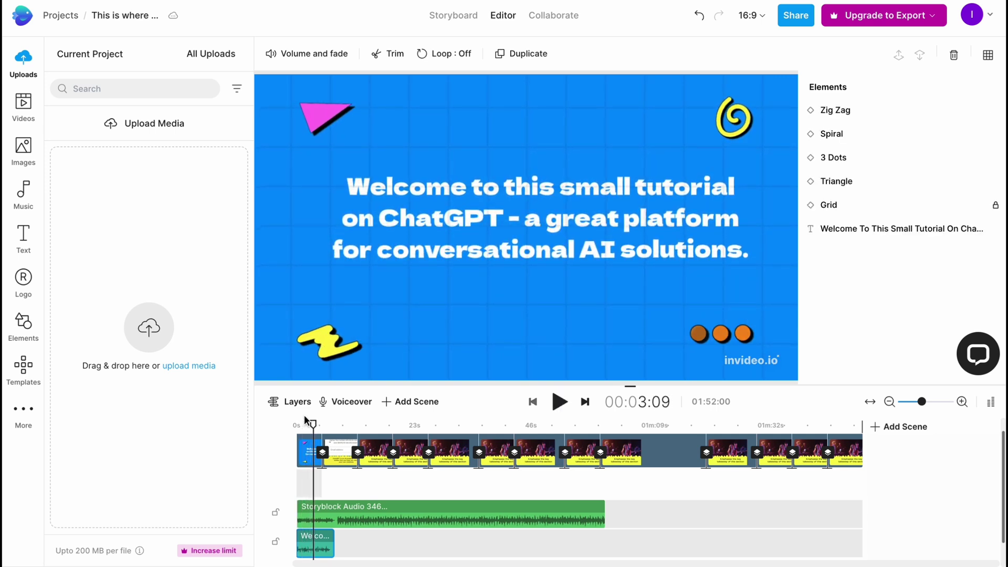
Attempt a 1080p Full HD export, review the Business and Unlimited plans, then dismiss pricing
left_click(900, 21)
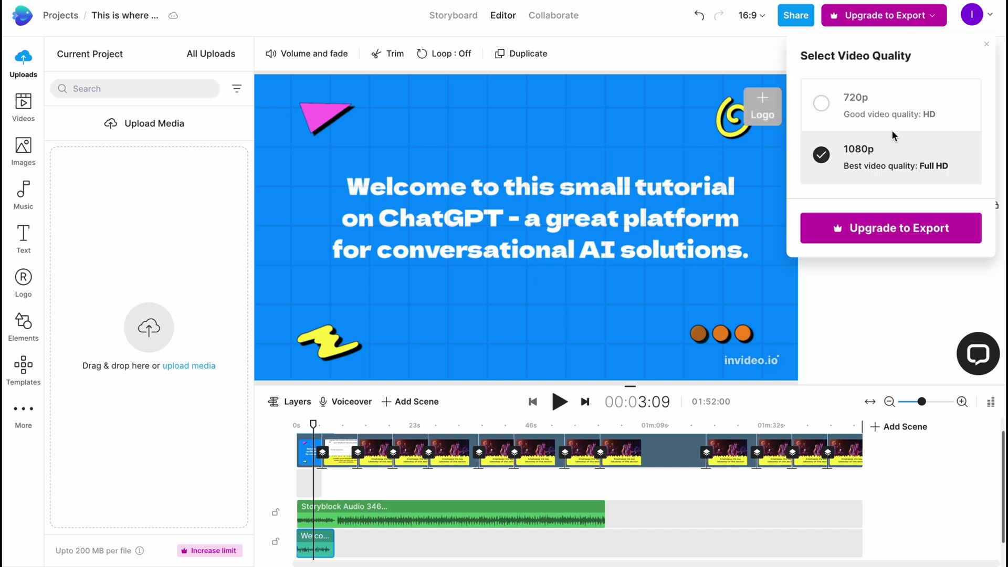
left_click(876, 229)
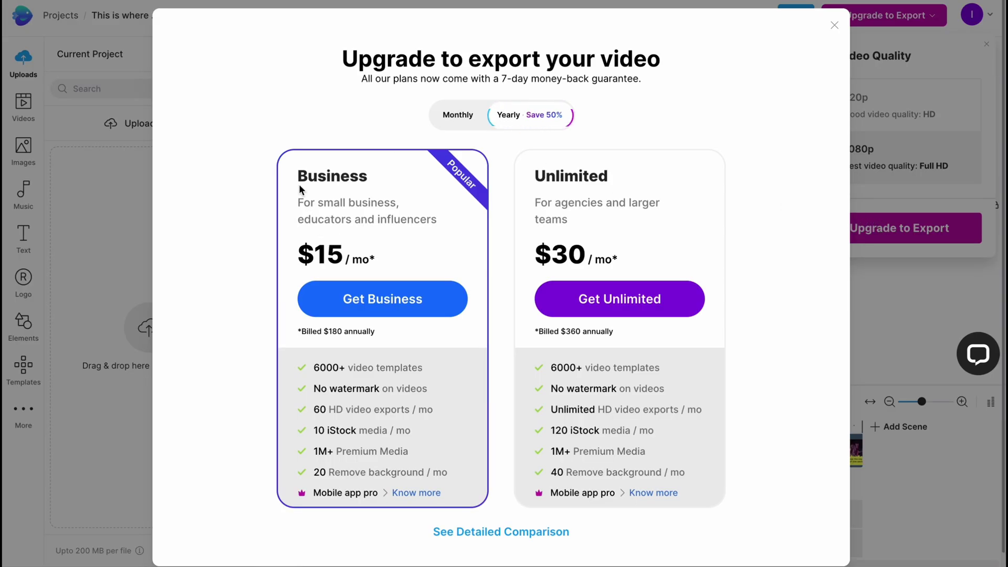
left_click_drag(296, 178, 400, 183)
left_click_drag(549, 178, 613, 177)
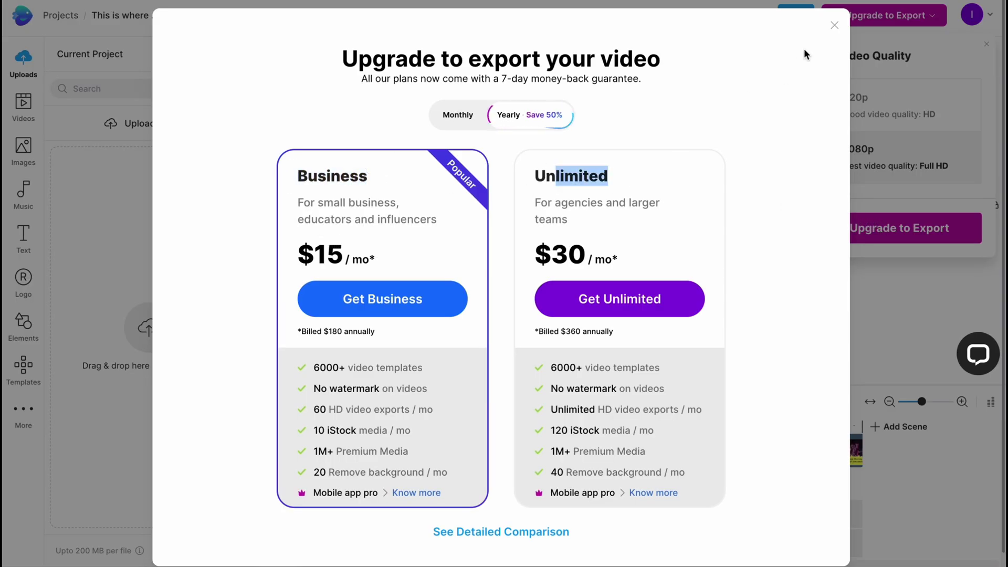
left_click(834, 25)
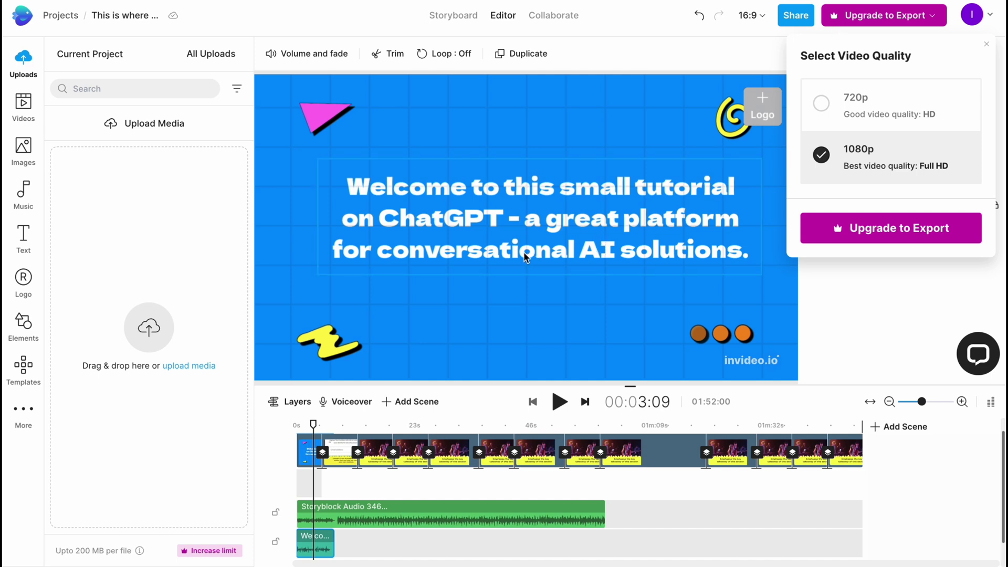